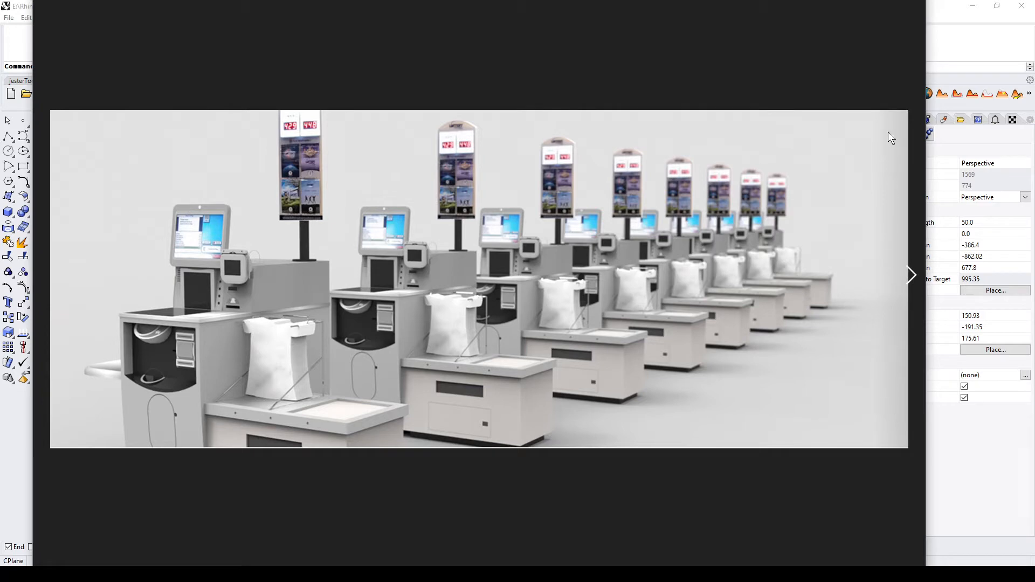
- Open the UV Editor for the curved screen polysurface, placing its editing rectangle on the ground beside the screen
left_click(968, 503)
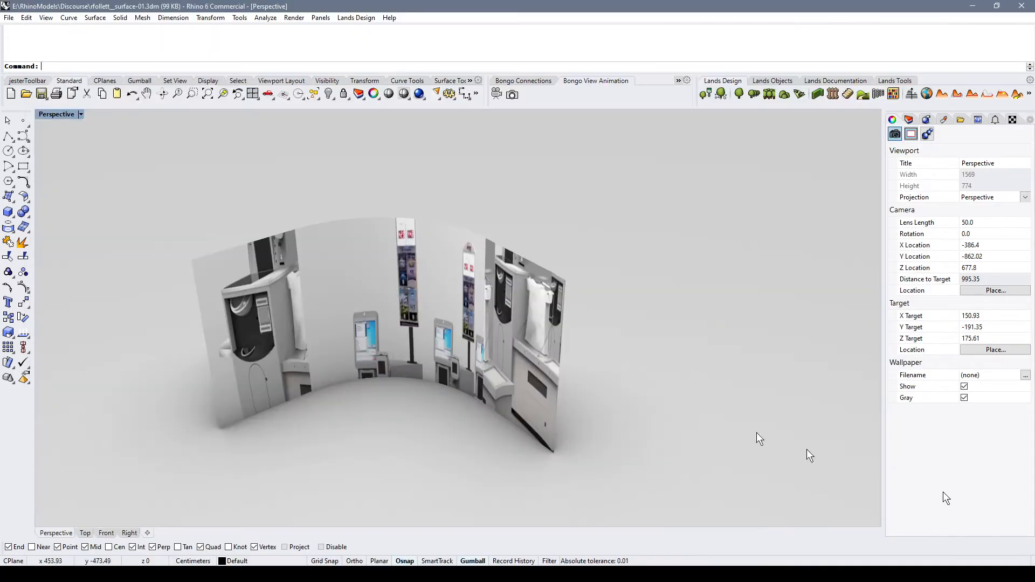
right_click_drag(322, 262, 220, 284, "shift")
left_click(299, 310)
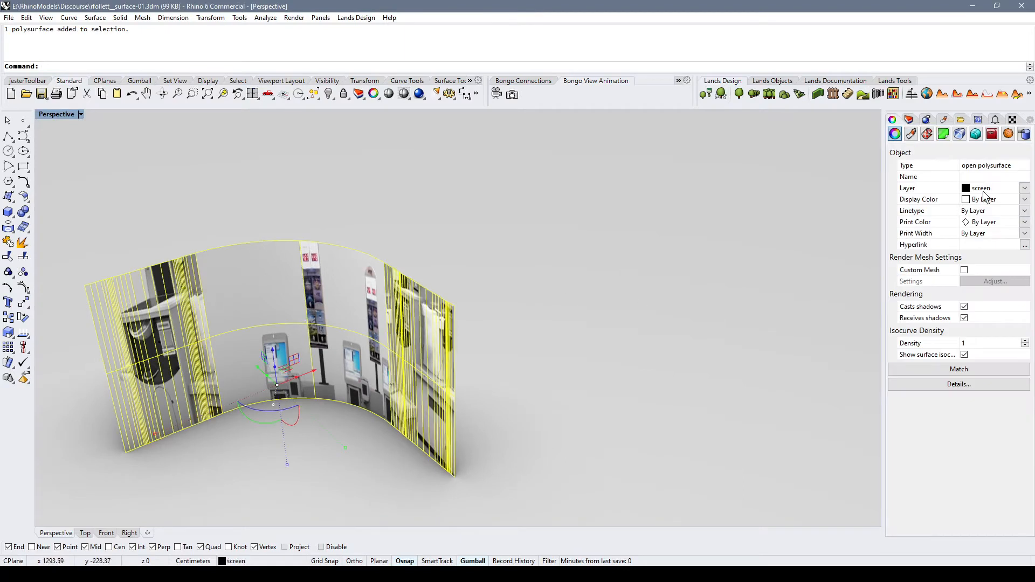
left_click(927, 135)
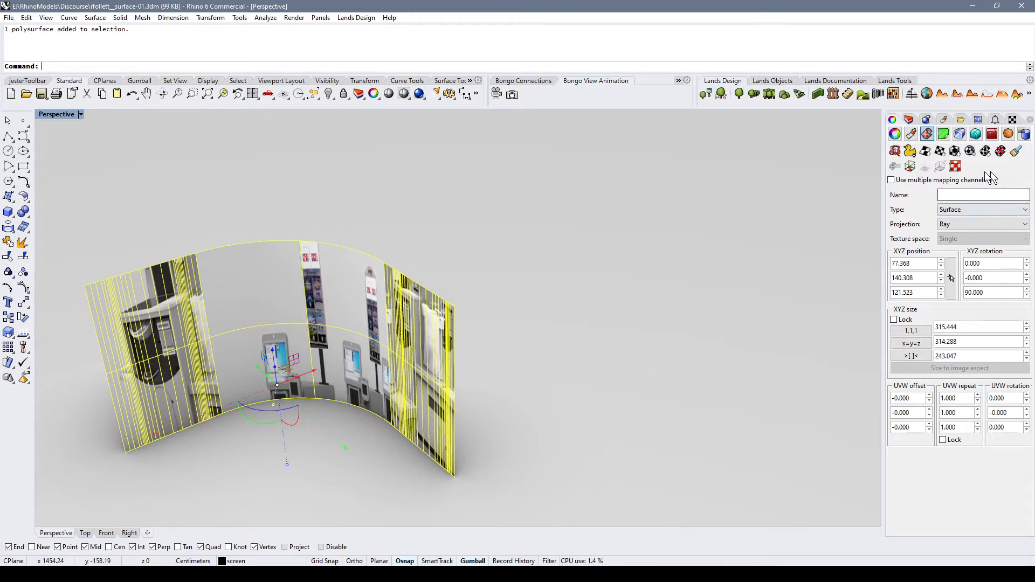
left_click(955, 167)
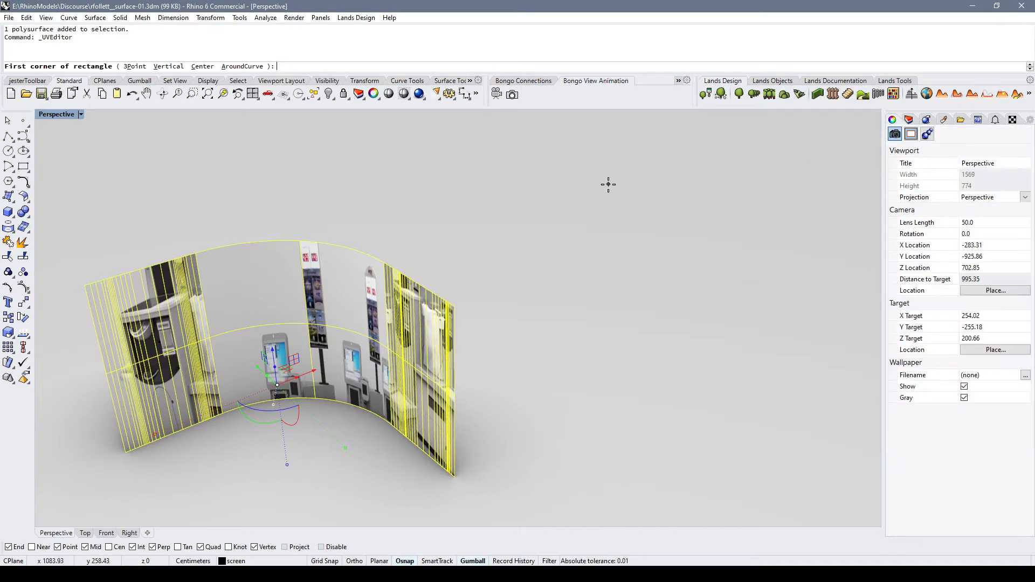
left_click(494, 281)
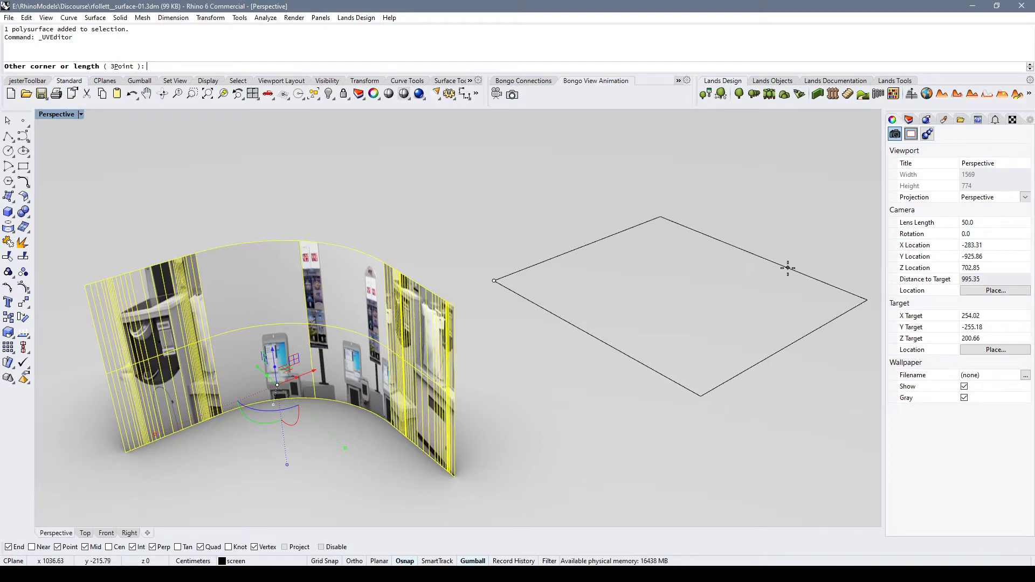
left_click(787, 270)
- Examine how the separate UV mesh pieces correspond to the faces of the curved screen, then clear the selection
right_click_drag(731, 311, 562, 291)
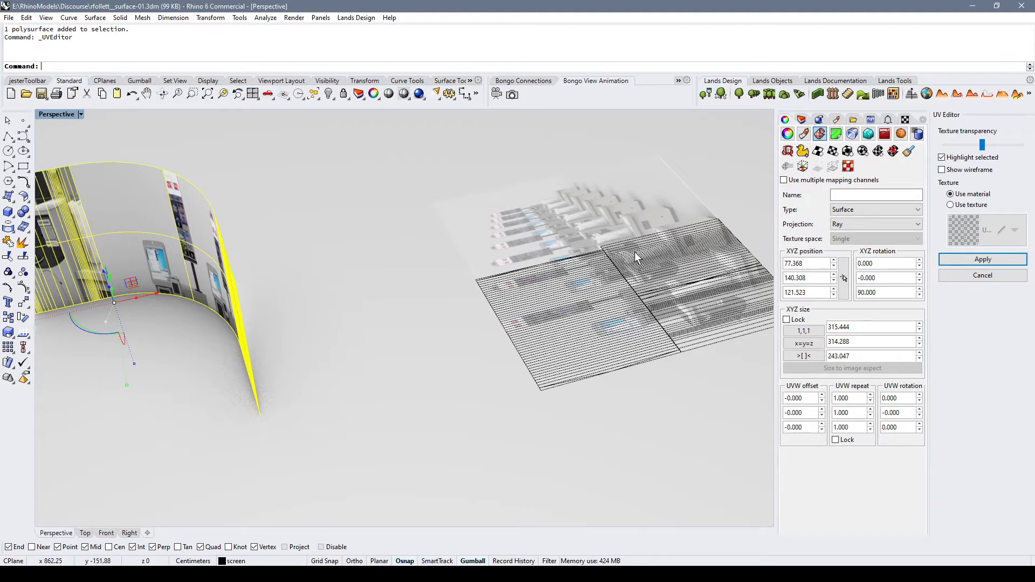
right_click_drag(635, 251, 325, 224)
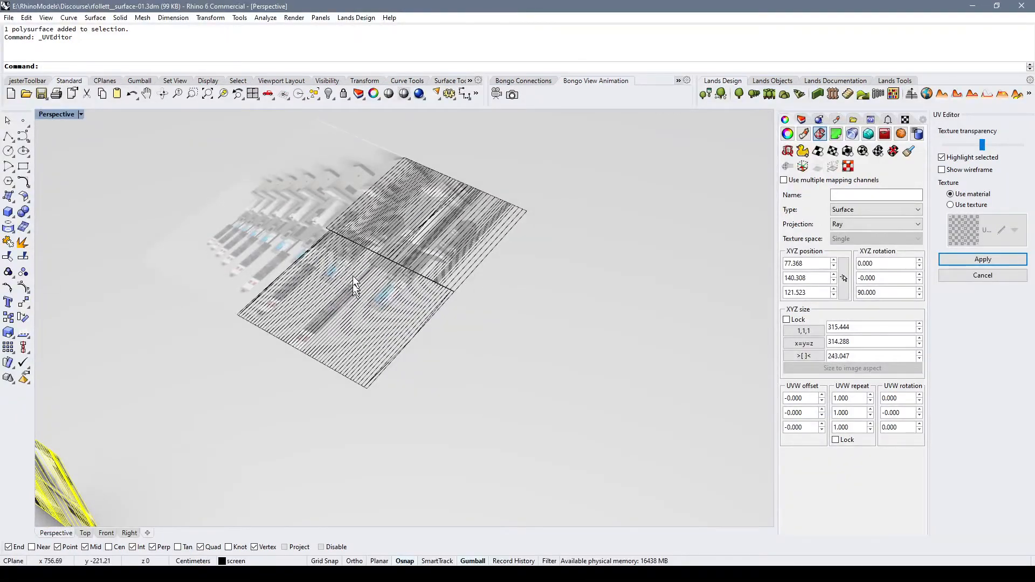
left_click(409, 273)
left_click(375, 214)
left_click(445, 253)
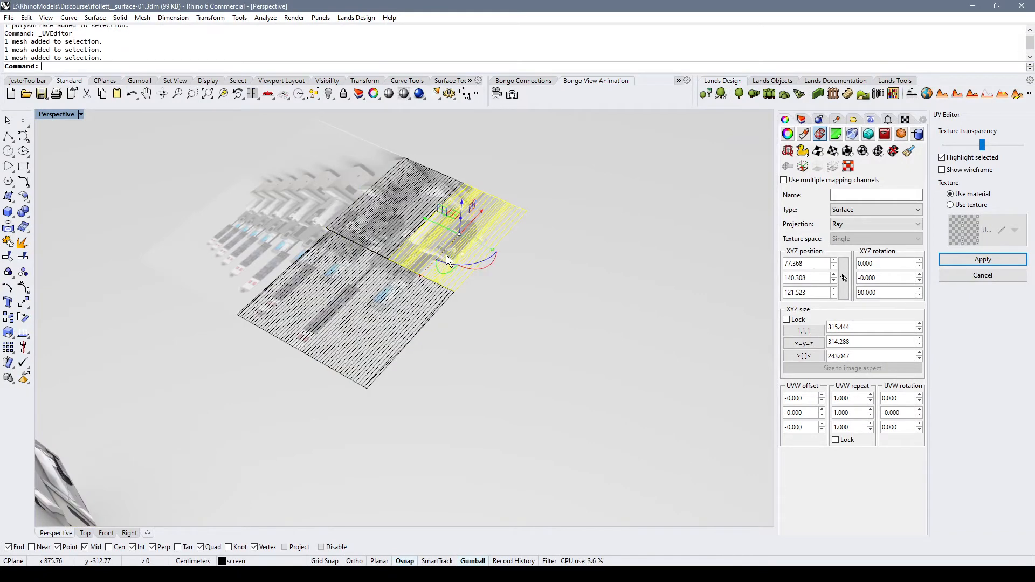
left_click(318, 308)
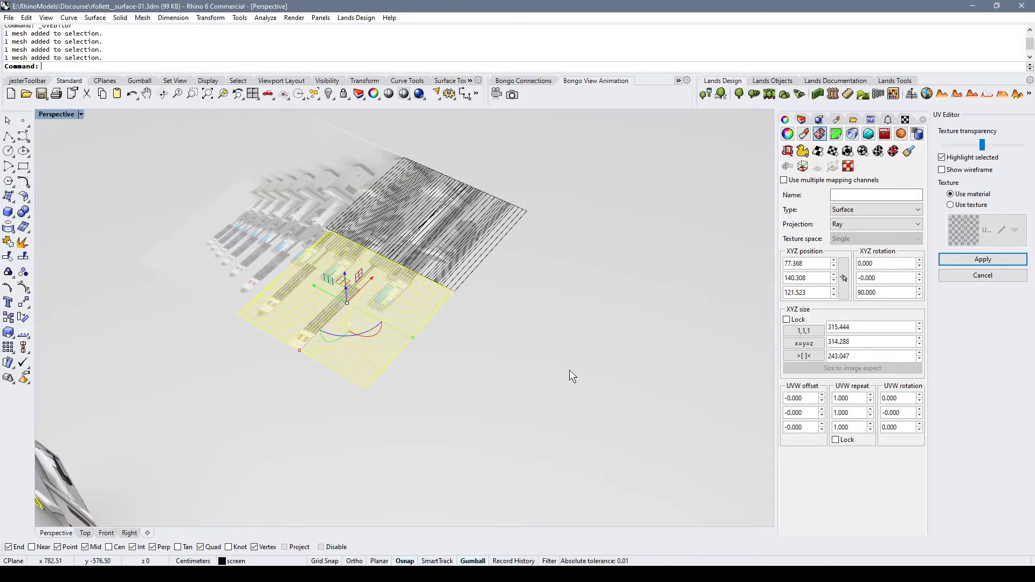
right_click_drag(569, 370, 126, 281, "shift")
left_click(344, 260)
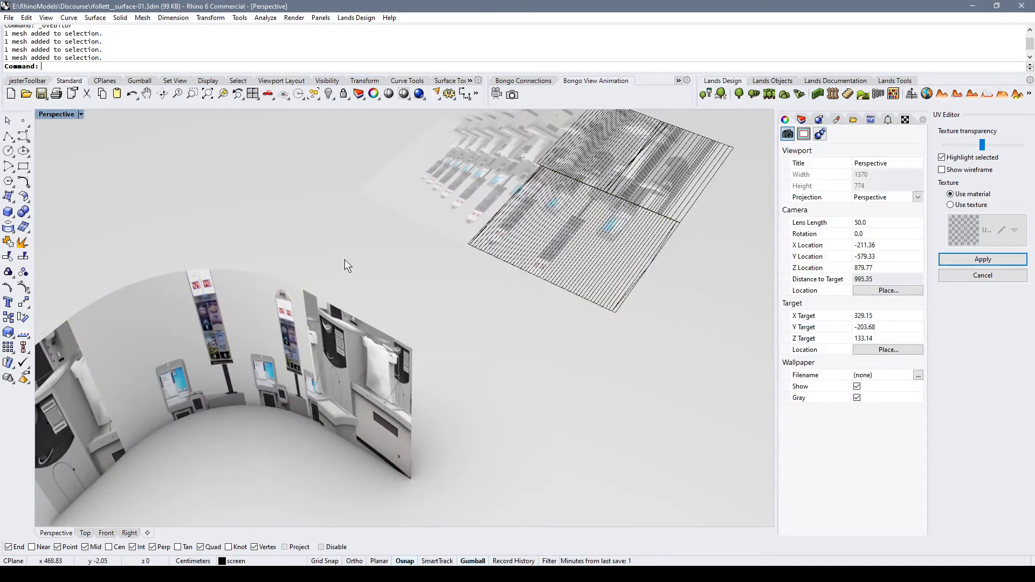
right_click_drag(474, 279, 304, 435, "shift")
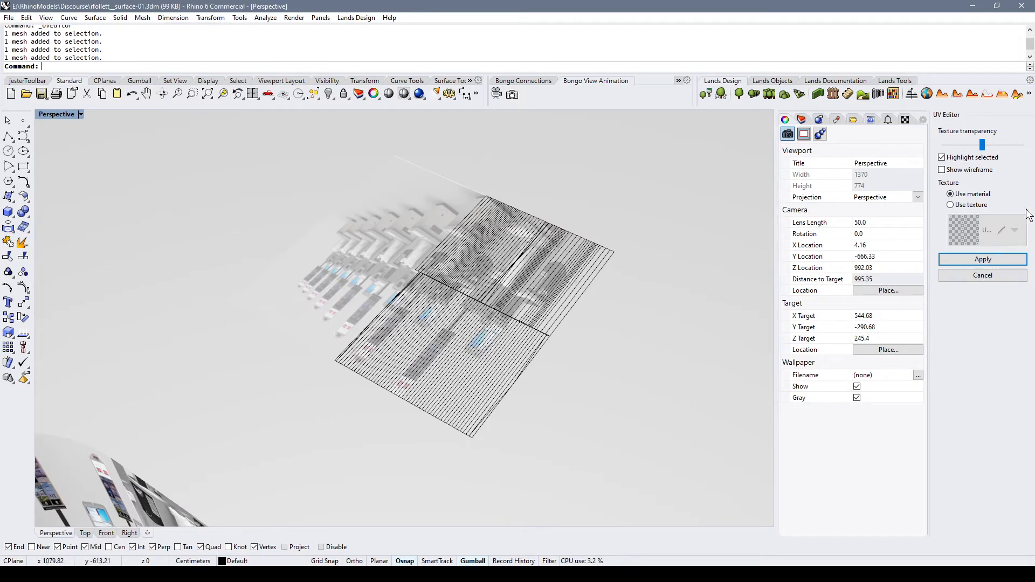
- Use a new bitmap texture from back-02.jpg as the UV Editor background and apply the UV edit
left_click(977, 206)
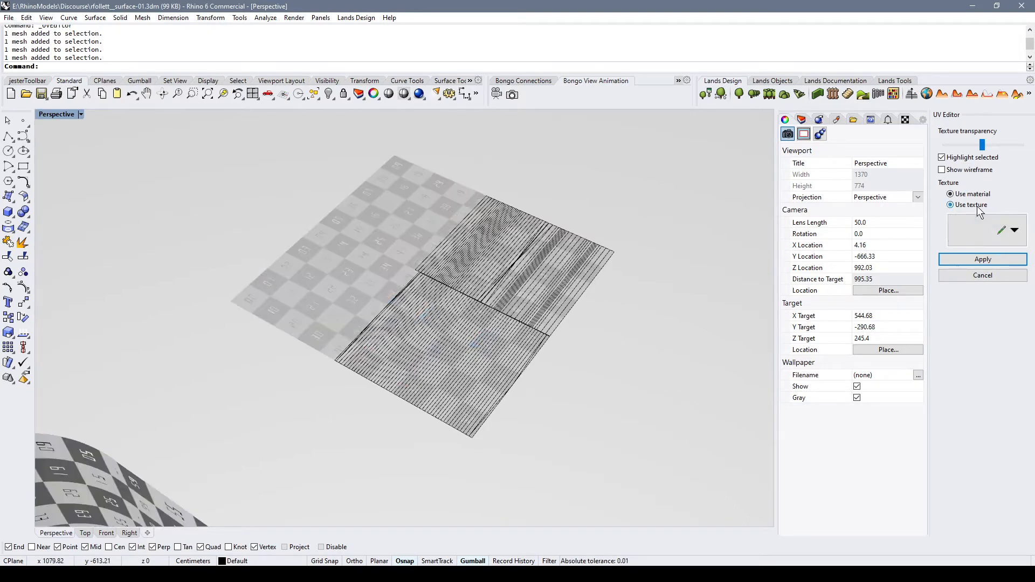
left_click(1019, 237)
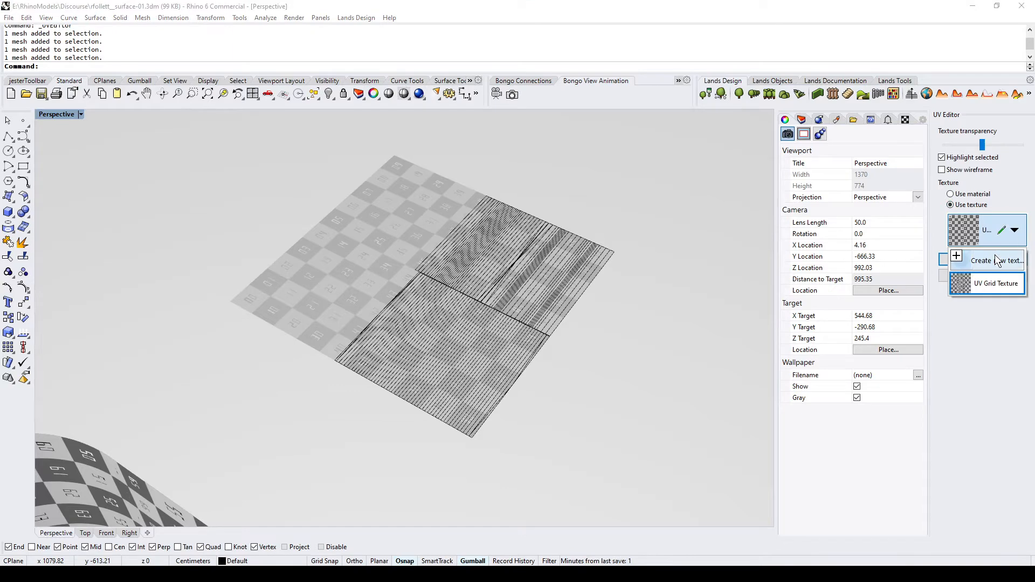
mouse_move(995, 254)
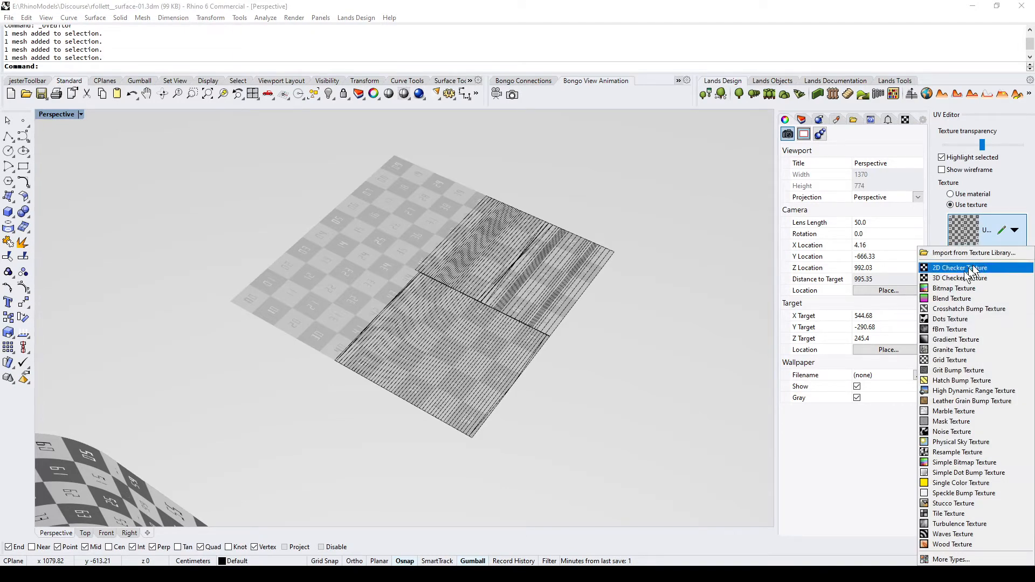
left_click(944, 289)
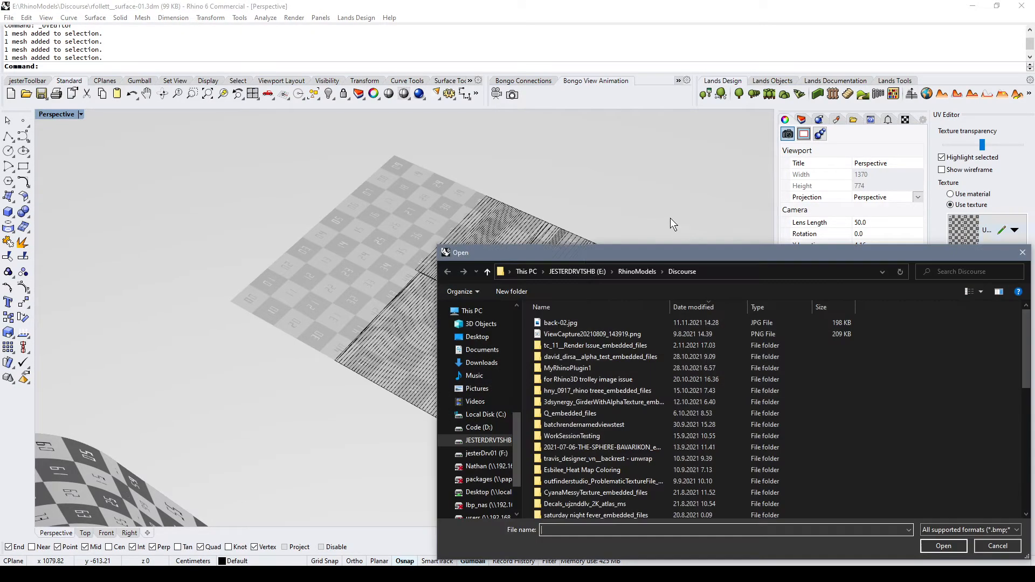
left_click(559, 322)
double_click(559, 321)
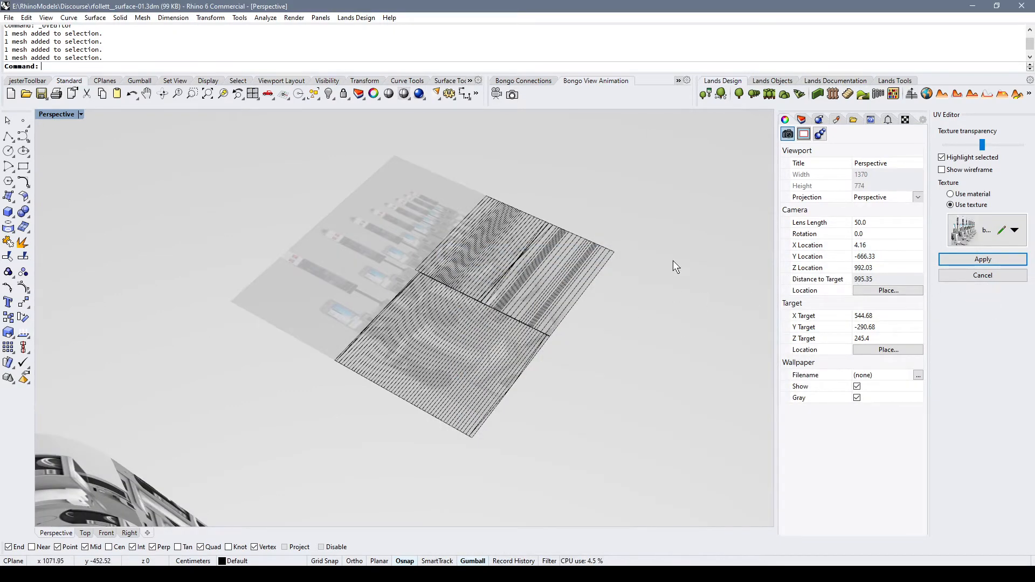
left_click(984, 260)
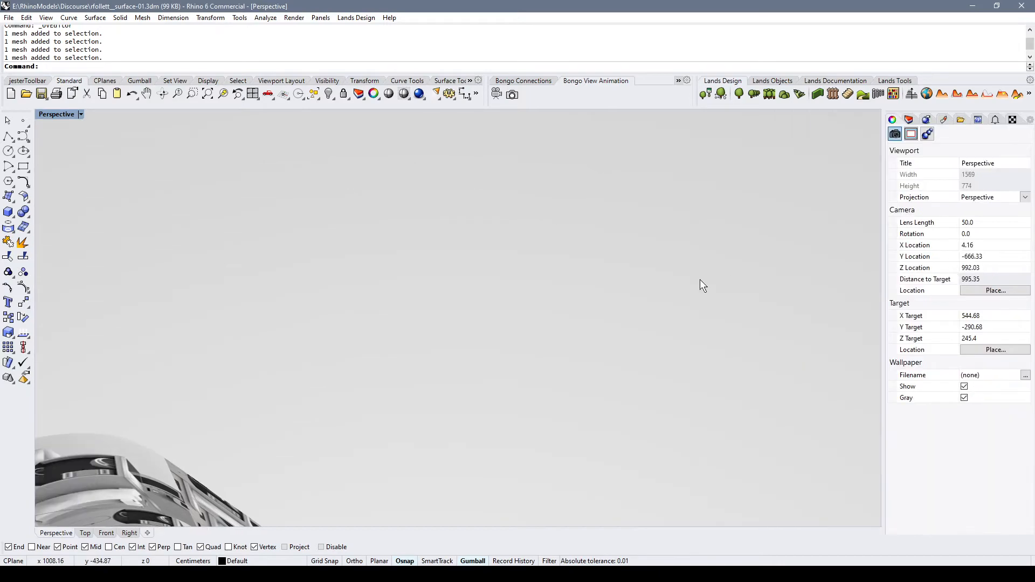
- Unwrap the curved screen polysurface's texture coordinates without selecting any seams
right_click_drag(699, 280, 449, 322)
left_click(331, 321)
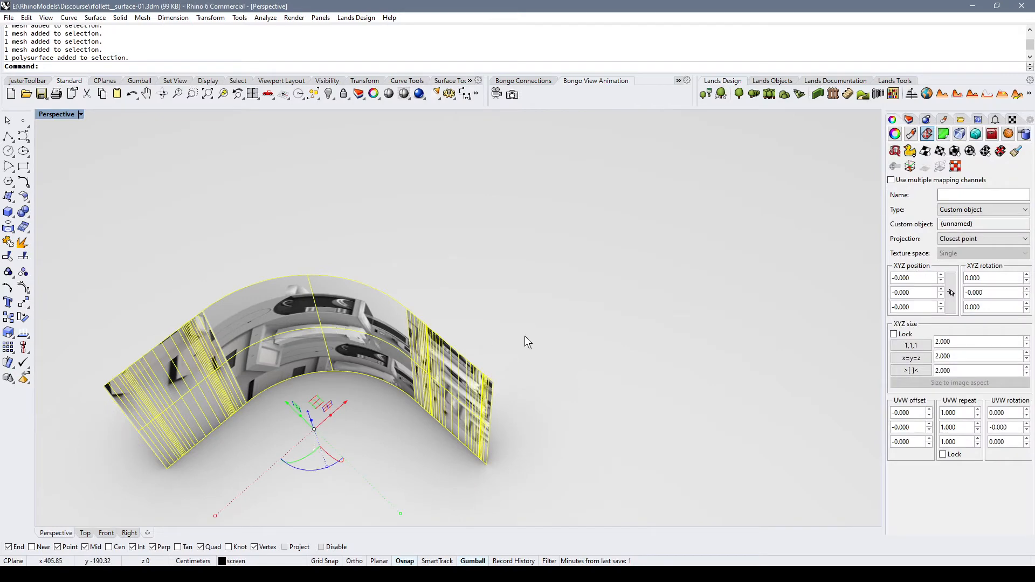
right_click_drag(527, 339, 607, 231)
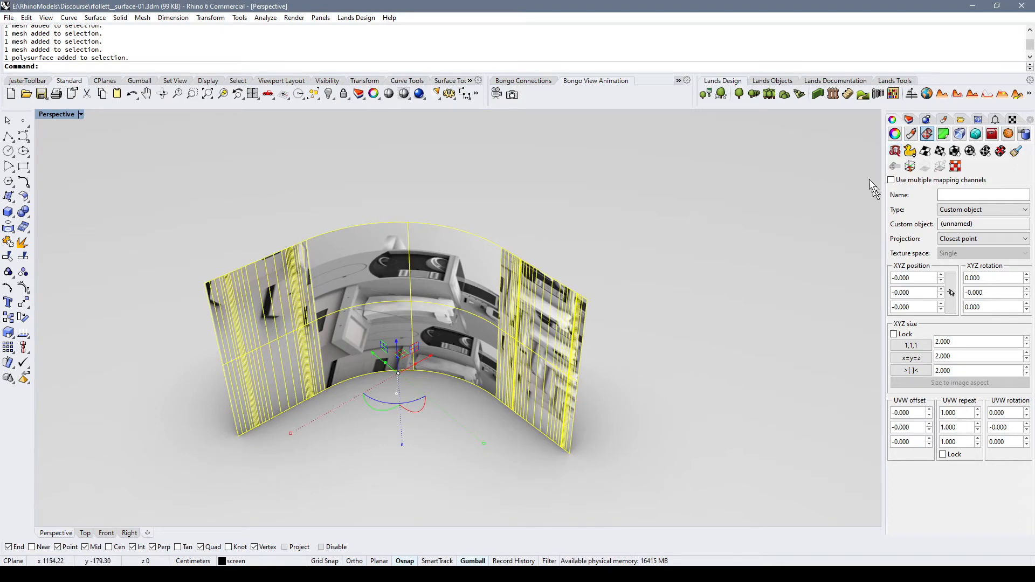
left_click(897, 154)
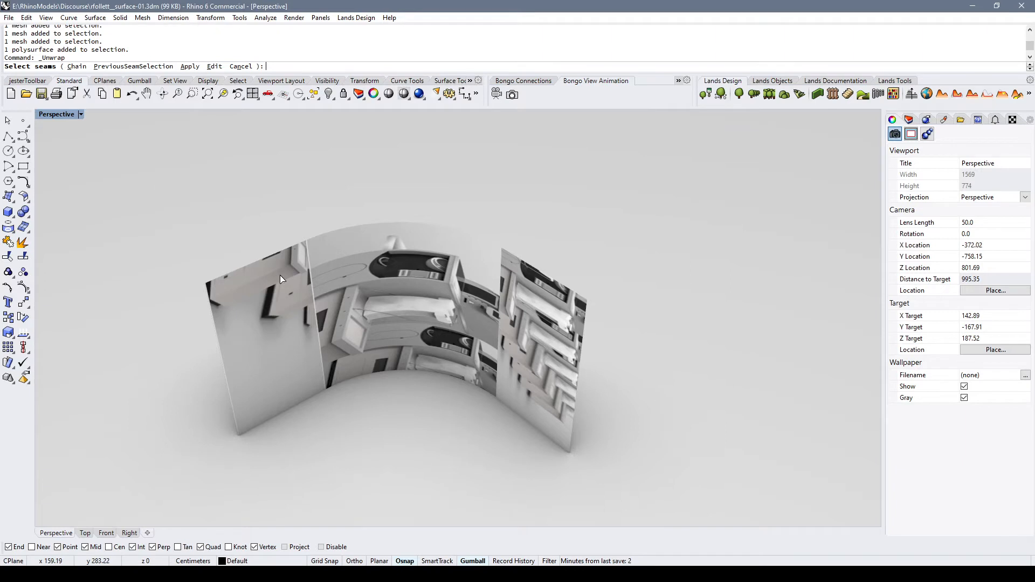
key("Return")
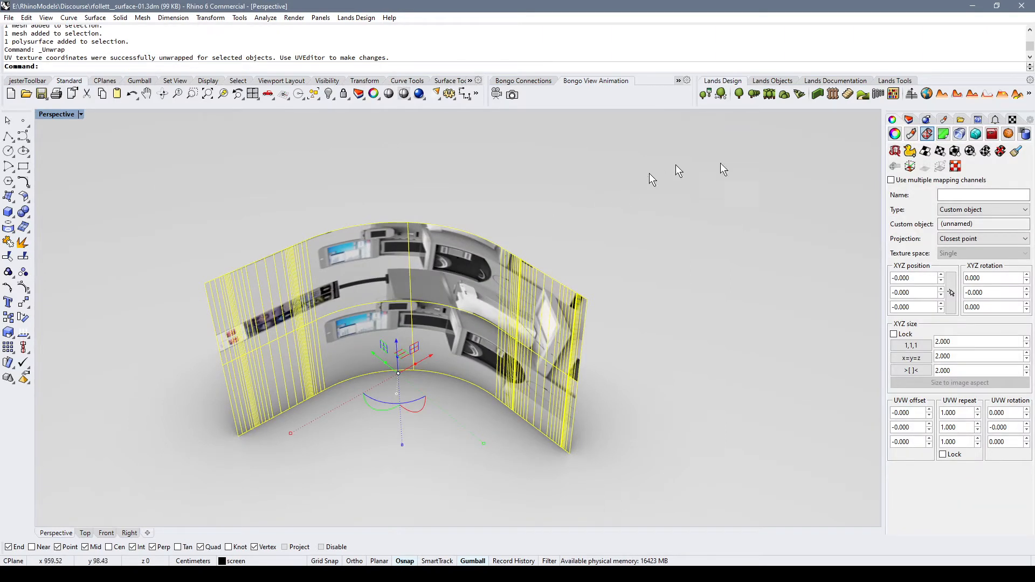
- Reopen the UV Editor for the unwrapped screen with a wide rectangle behind it, and compare it with the source image
left_click(956, 166)
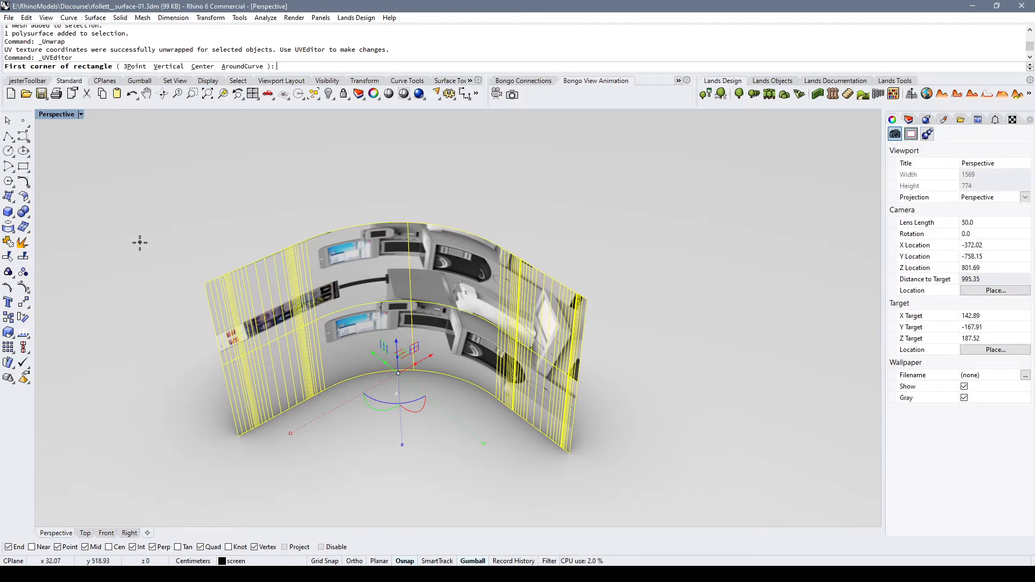
left_click(123, 275)
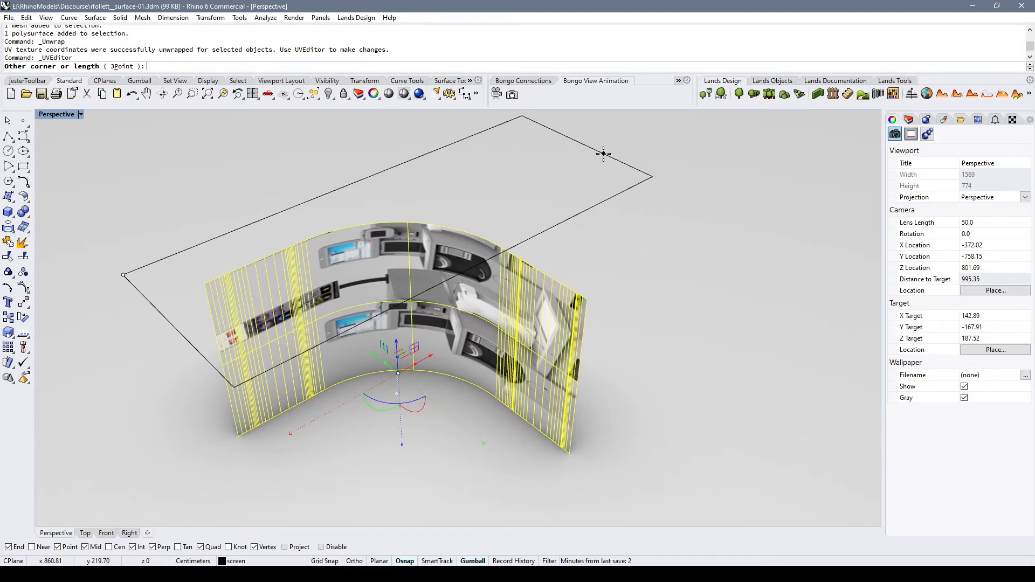
left_click(603, 153)
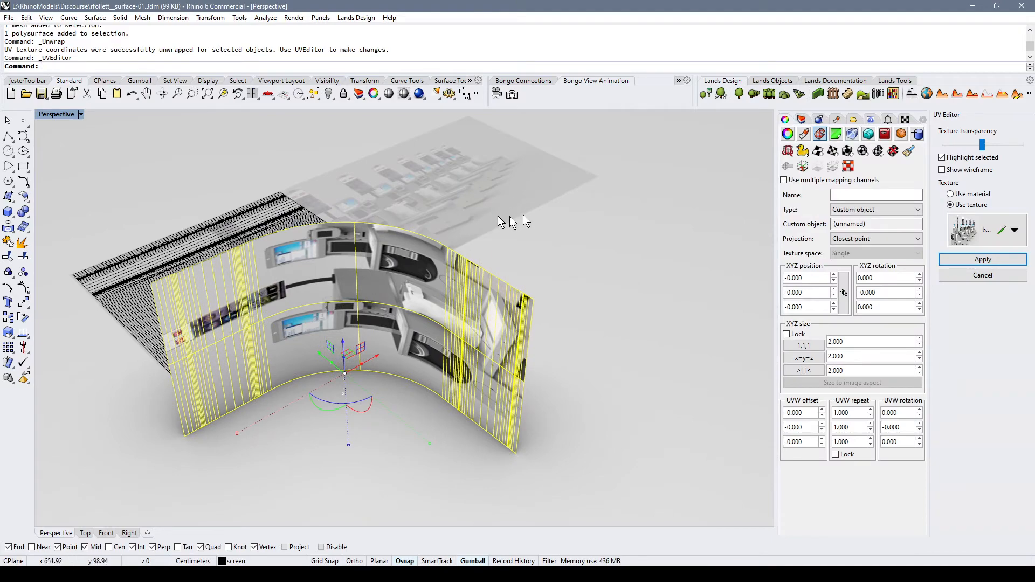
mouse_move(526, 221)
right_mouse_down()
mouse_move(561, 239)
mouse_move(531, 234)
right_mouse_up()
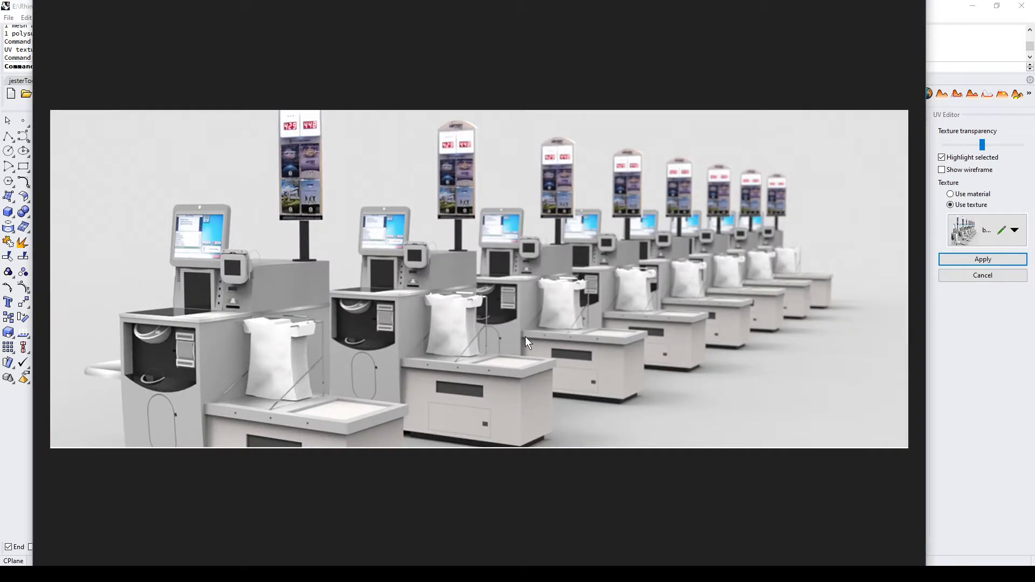
left_click(946, 403)
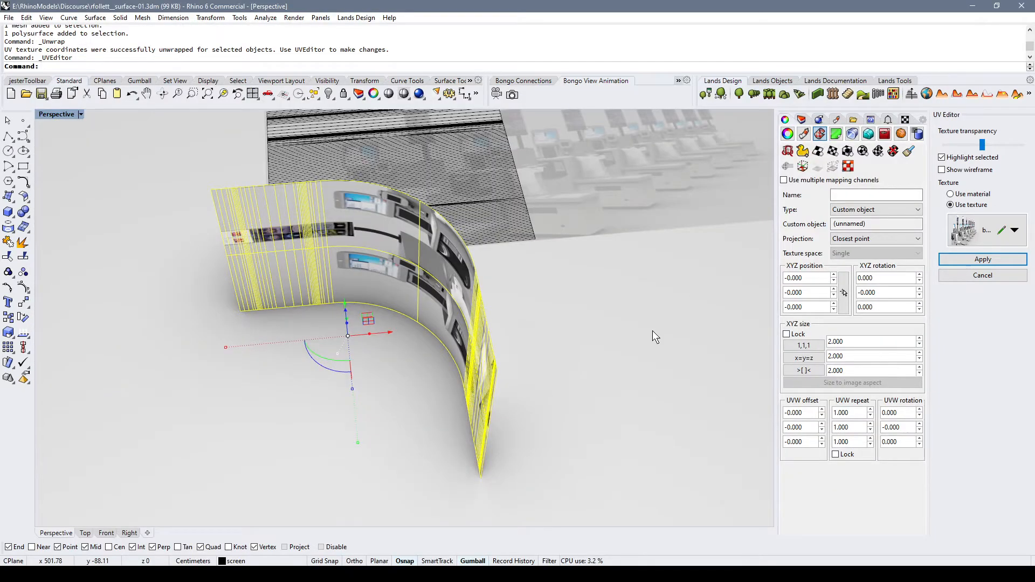
scroll(652, 331, "down", 6)
scroll(652, 331, "up", 4)
right_click_drag(653, 331, 658, 334)
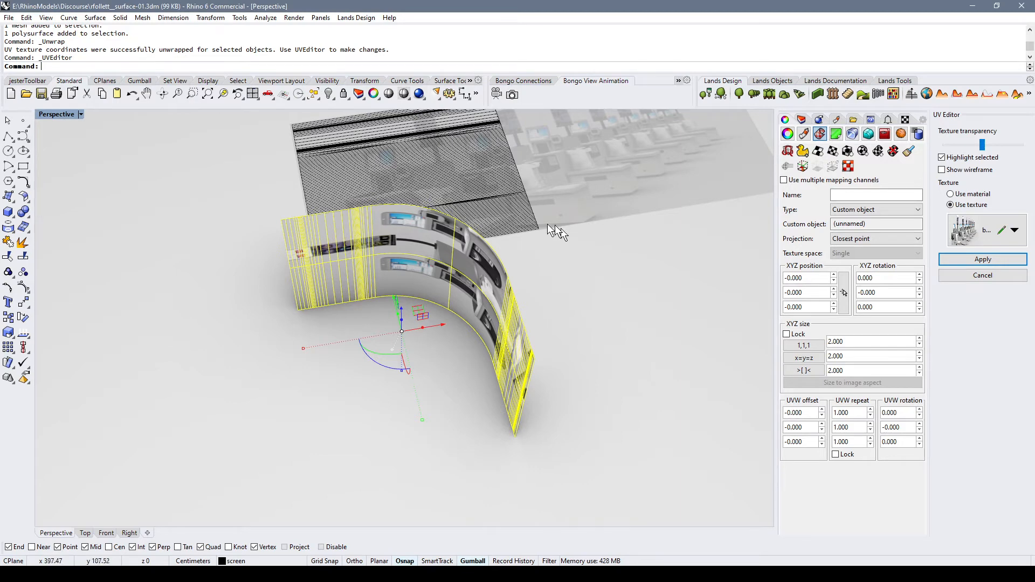
- Rotate the unwrapped UV mesh 90 degrees about the vertical axis to align it with the image
left_click(496, 199)
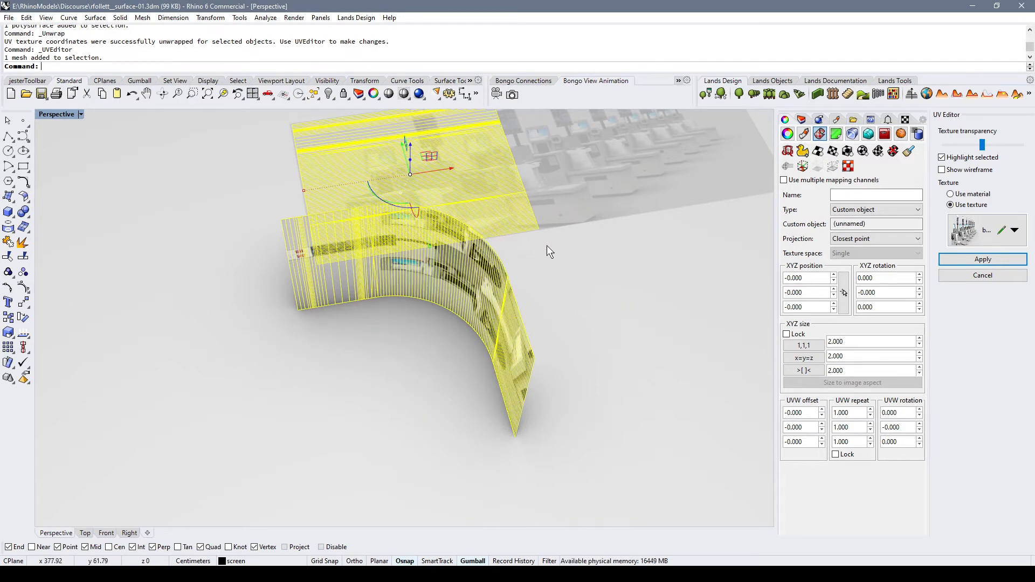
left_click(399, 207)
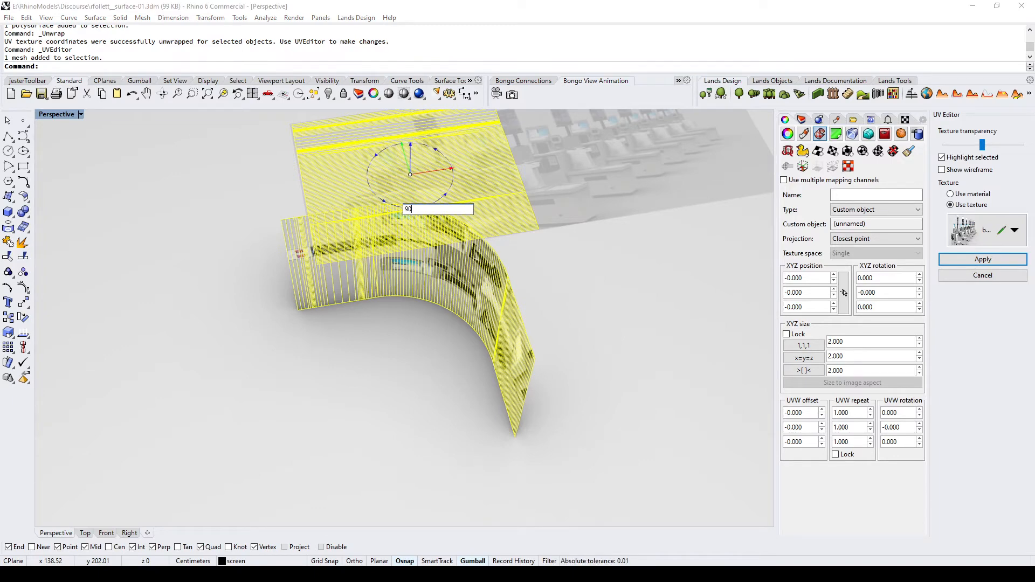
key("Return")
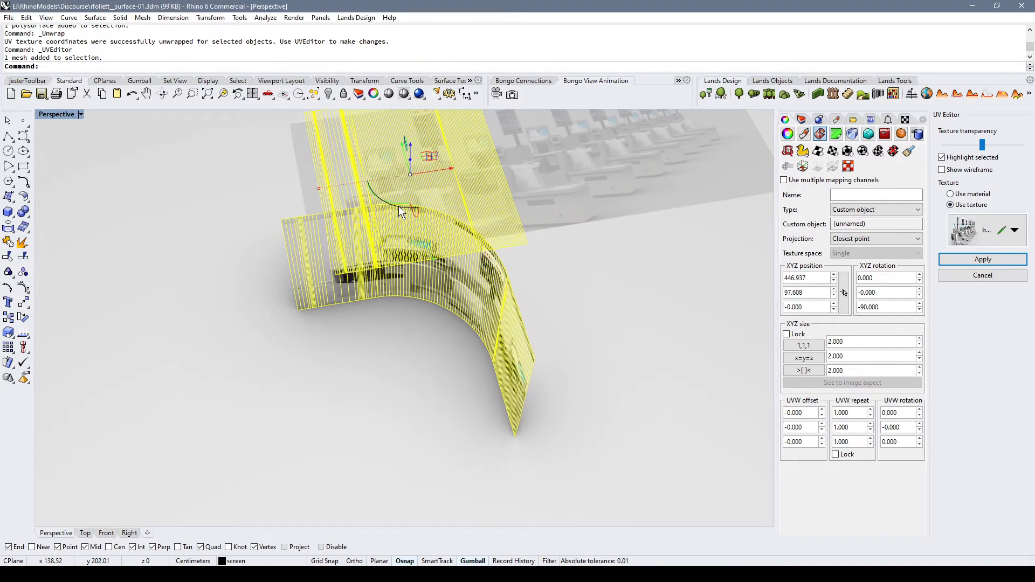
right_click_drag(399, 210, 345, 276, "shift")
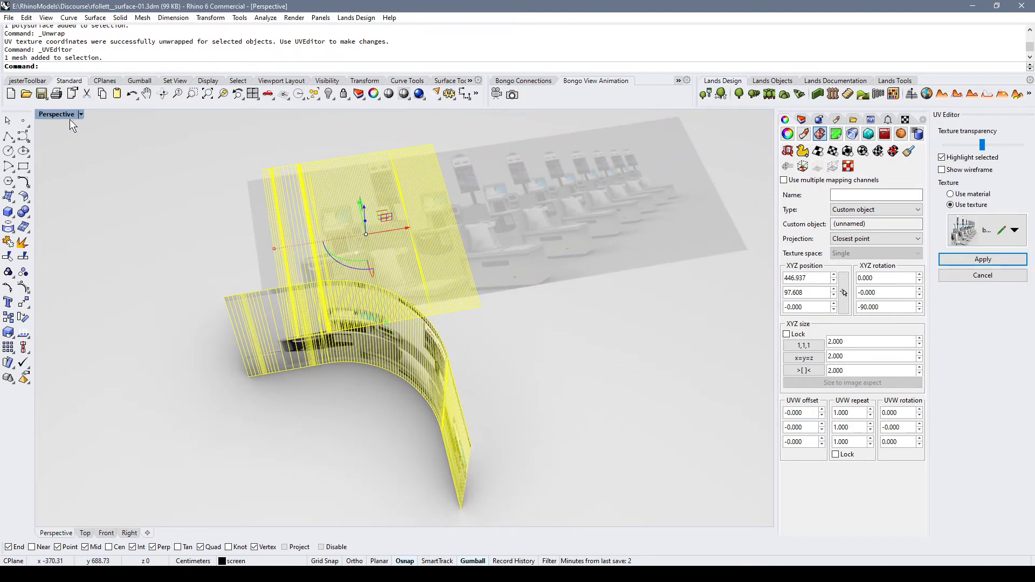
- In the Top view, move the UV mesh sideways over the middle of the checkout image
left_click(85, 533)
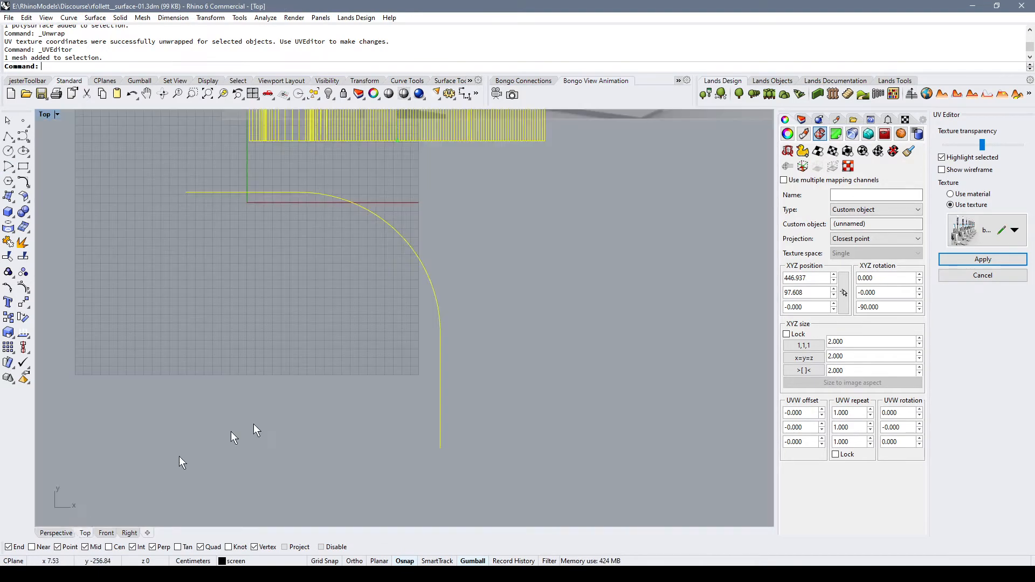
right_click_drag(382, 329, 238, 247)
scroll(238, 248, "down", 2)
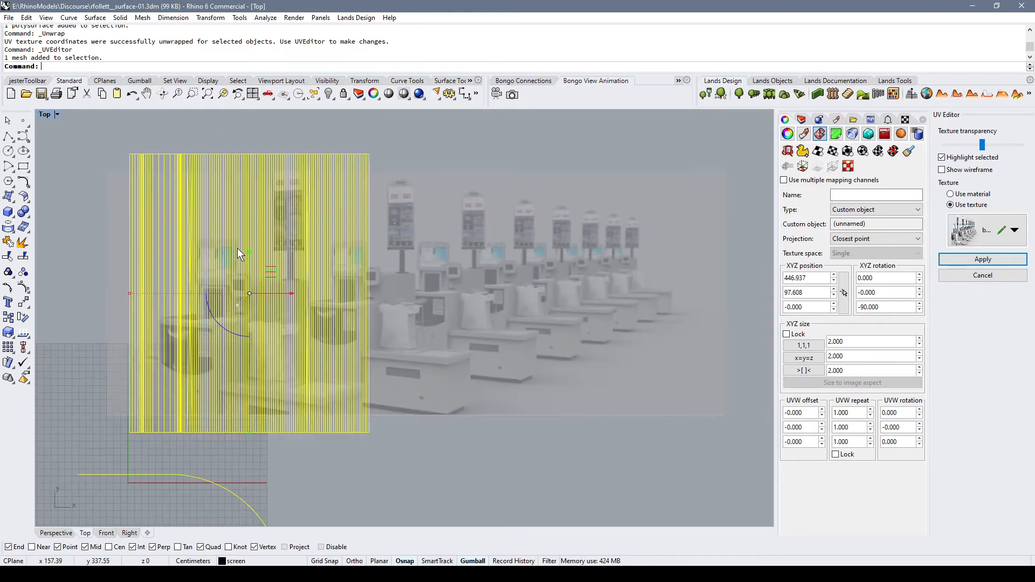
right_click_drag(373, 266, 370, 277)
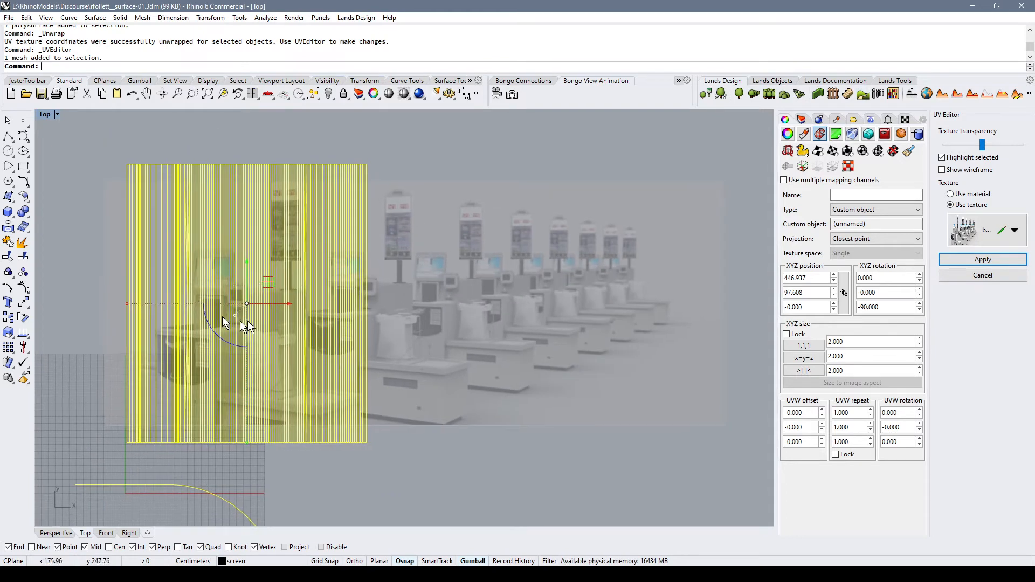
left_click_drag(267, 279, 465, 282)
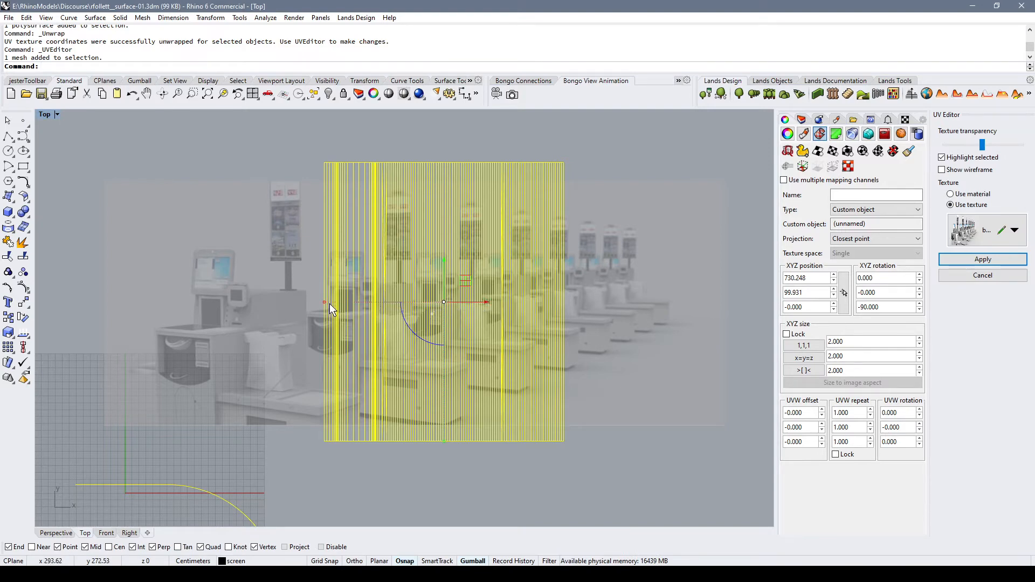
- Stretch the UV mesh sideways to a Y size of about 4.47, reduce its height to an X size of about 1.76, and move it over the image
left_click_drag(326, 300, 177, 320)
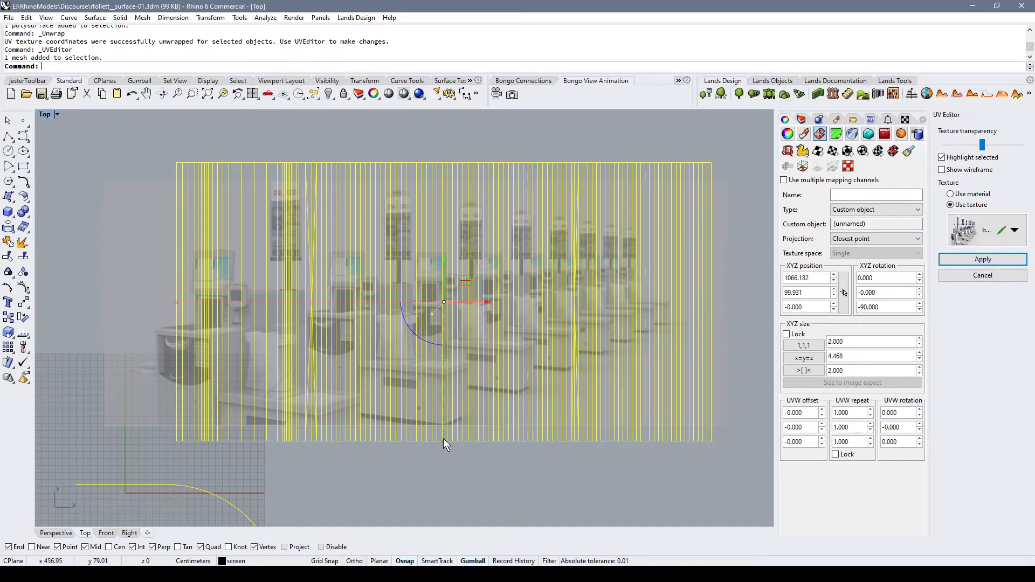
left_click_drag(443, 438, 443, 426)
mouse_move(461, 284)
left_mouse_down()
mouse_move(467, 303)
mouse_move(456, 300)
left_mouse_up()
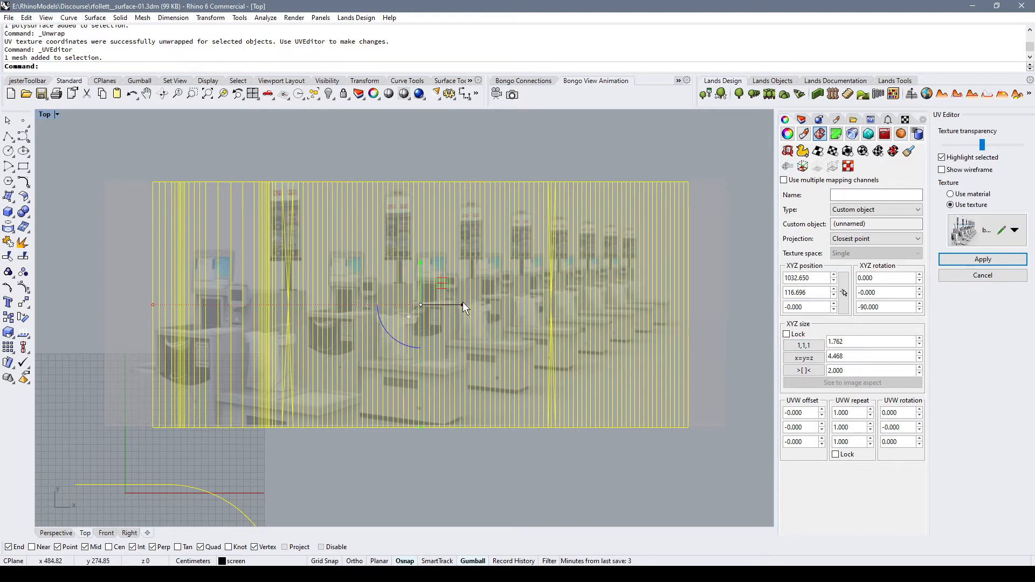
- Widen the UV mesh to a Y size of about 5.15 and shift it sideways so it spans the full width of the image
left_click_drag(463, 302, 461, 295)
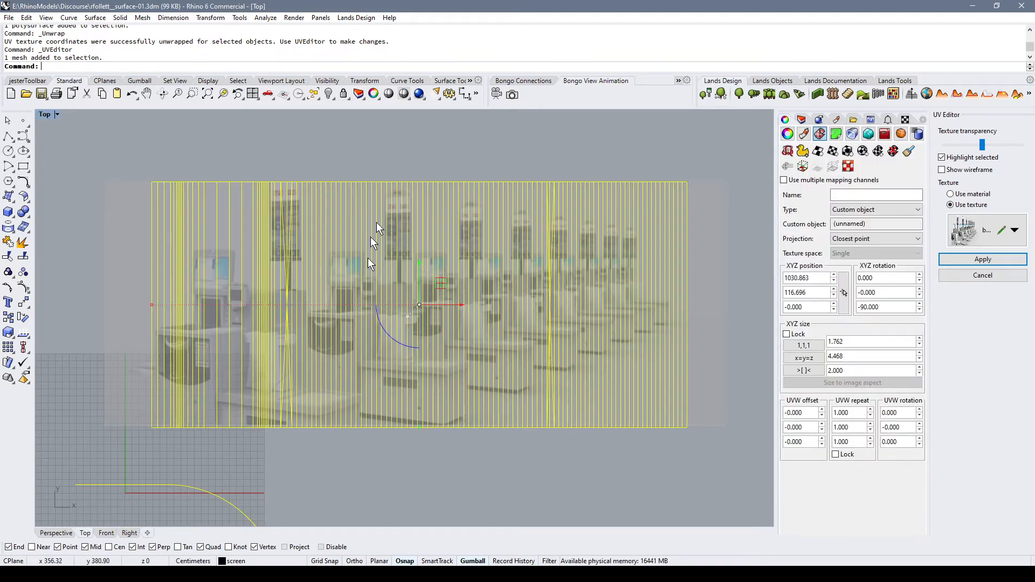
left_click_drag(153, 303, 116, 317)
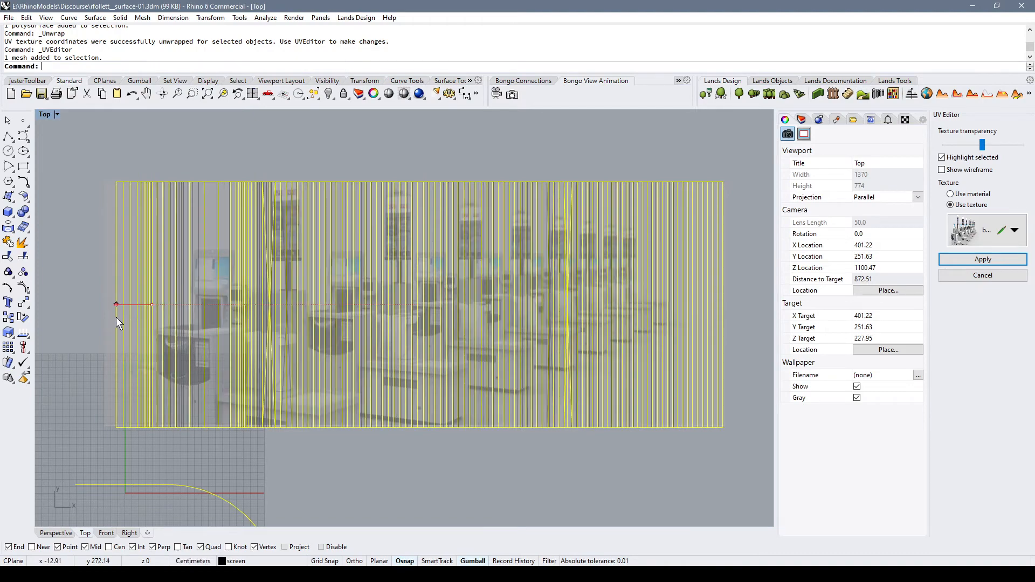
mouse_move(463, 300)
left_mouse_down()
mouse_move(441, 295)
mouse_move(456, 292)
left_mouse_up()
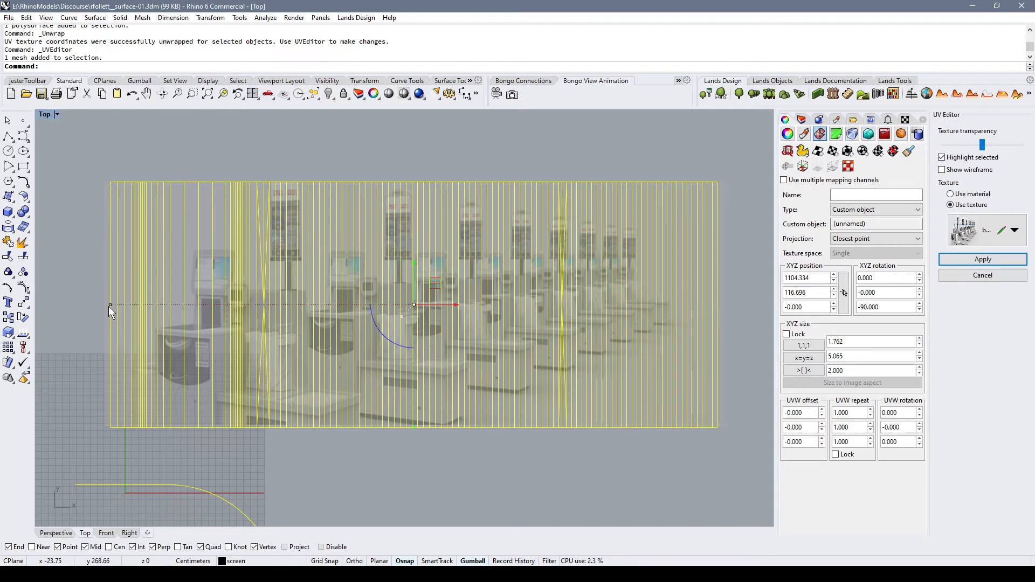
left_click_drag(109, 306, 105, 304)
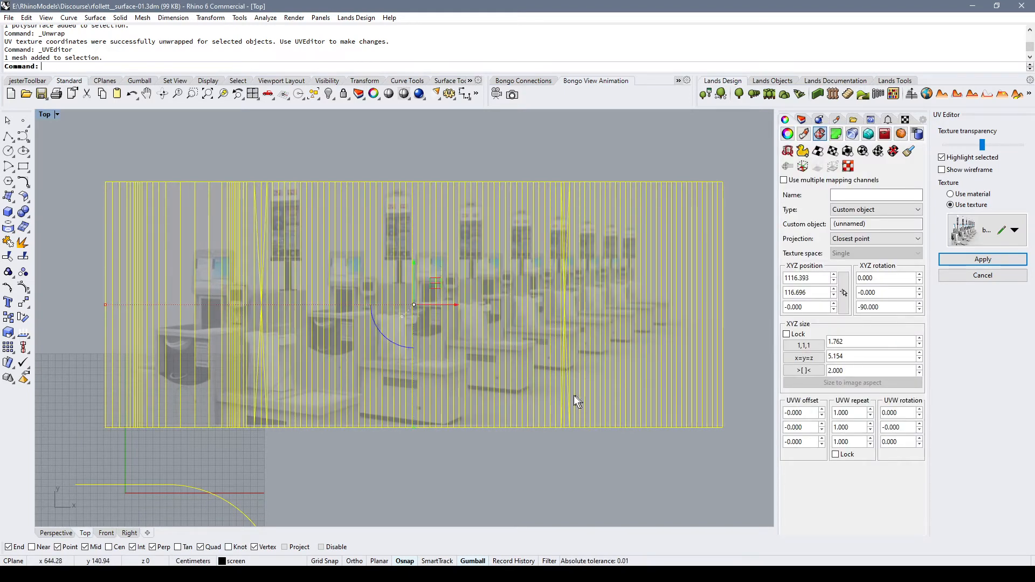
- Apply the UV changes and inspect the checkout image on the curved screen up close in the Perspective view
left_click(999, 260)
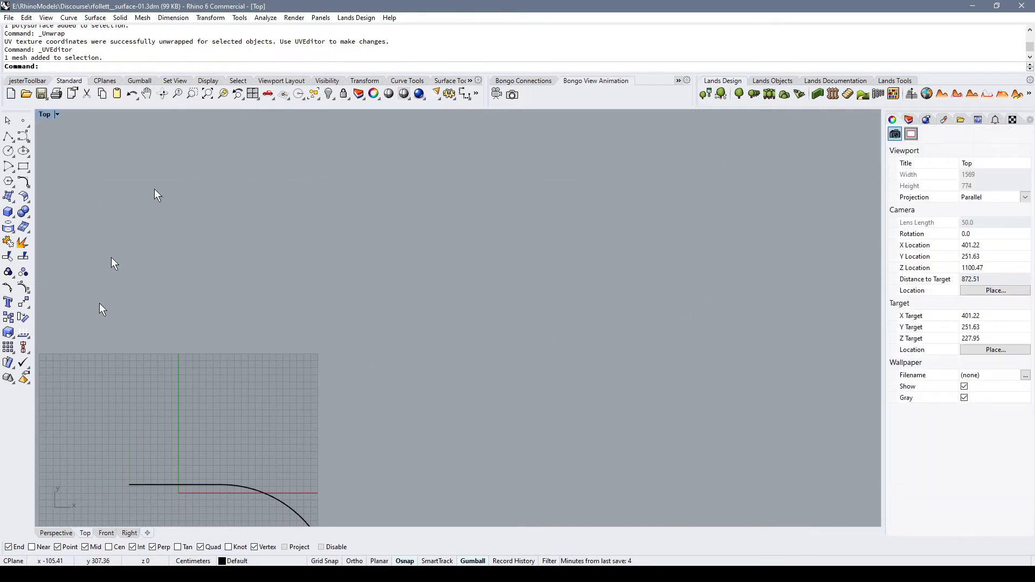
left_click(52, 533)
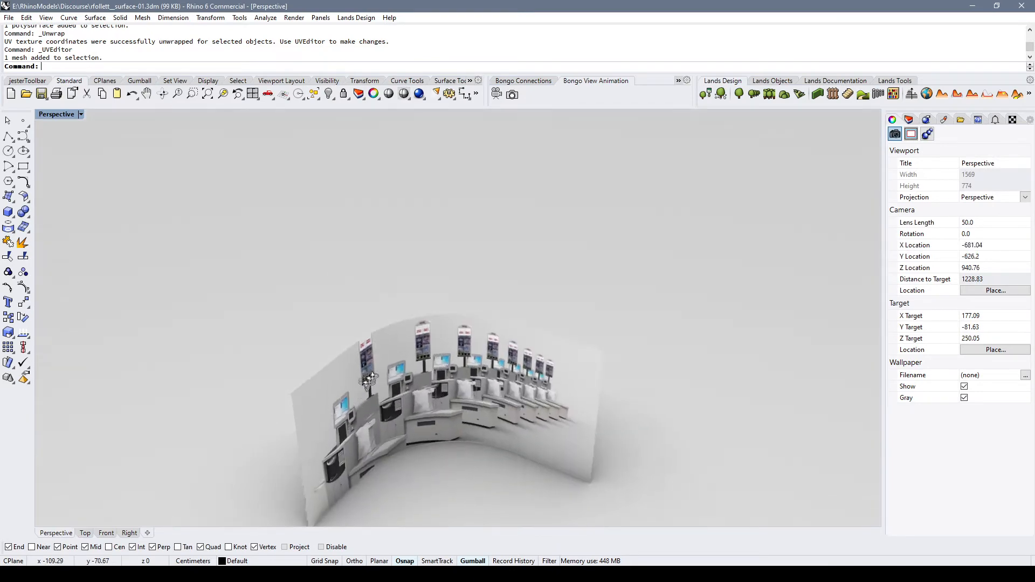
right_click_drag(369, 380, 337, 321)
right_click_drag(416, 411, 408, 312, "shift")
scroll(402, 350, "up", 2)
scroll(402, 350, "up", 4)
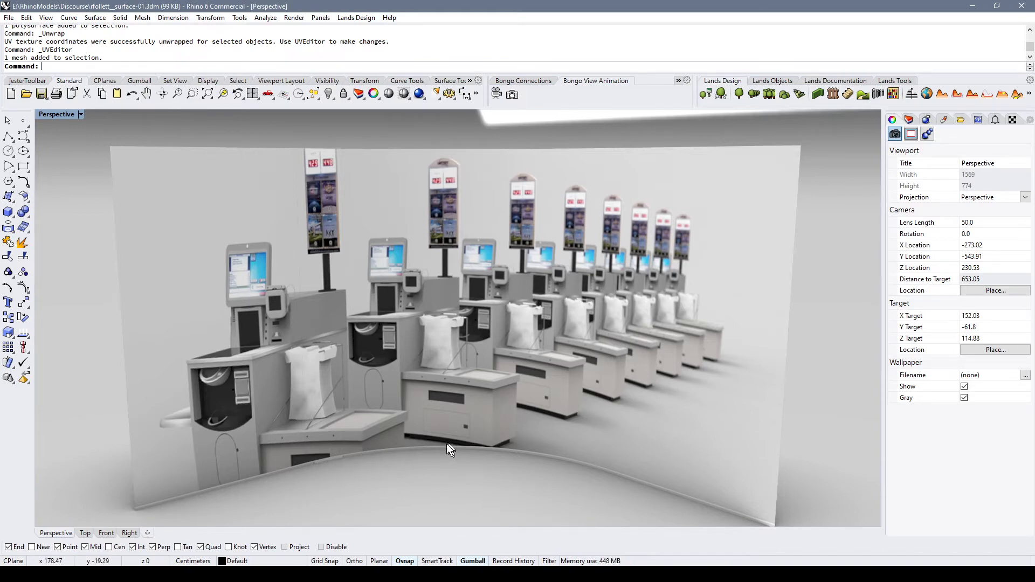
- Reopen the UV Editor for the curved screen in the Top view, placing its texture area as a wide rectangle beside the model
left_click(433, 308)
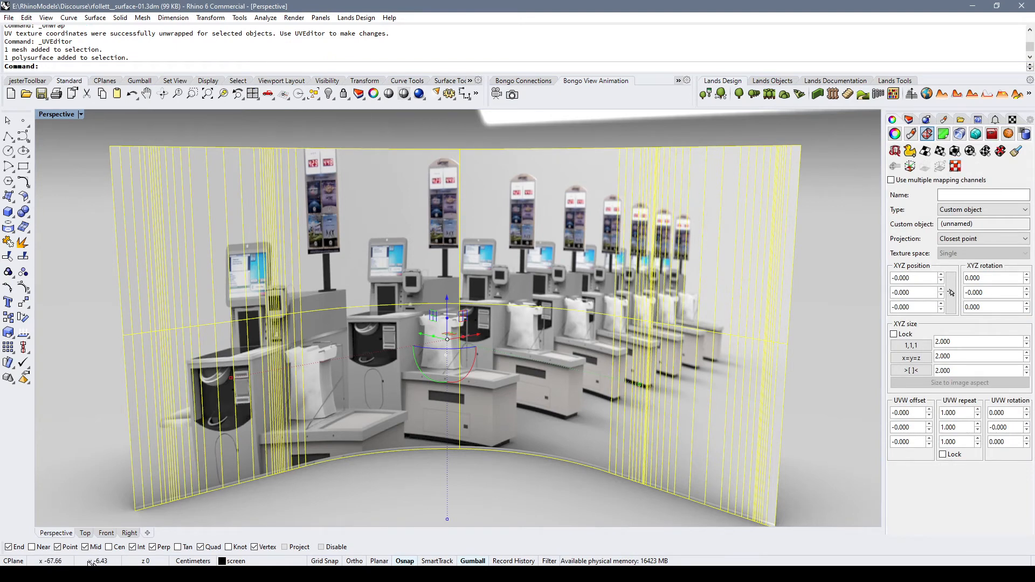
left_click(85, 534)
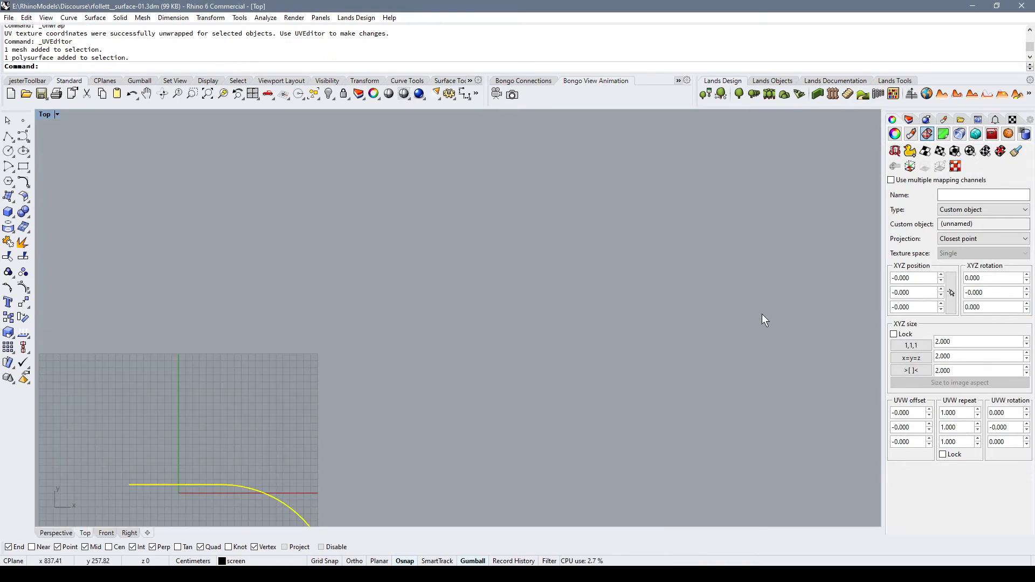
left_click(956, 166)
left_click(184, 439)
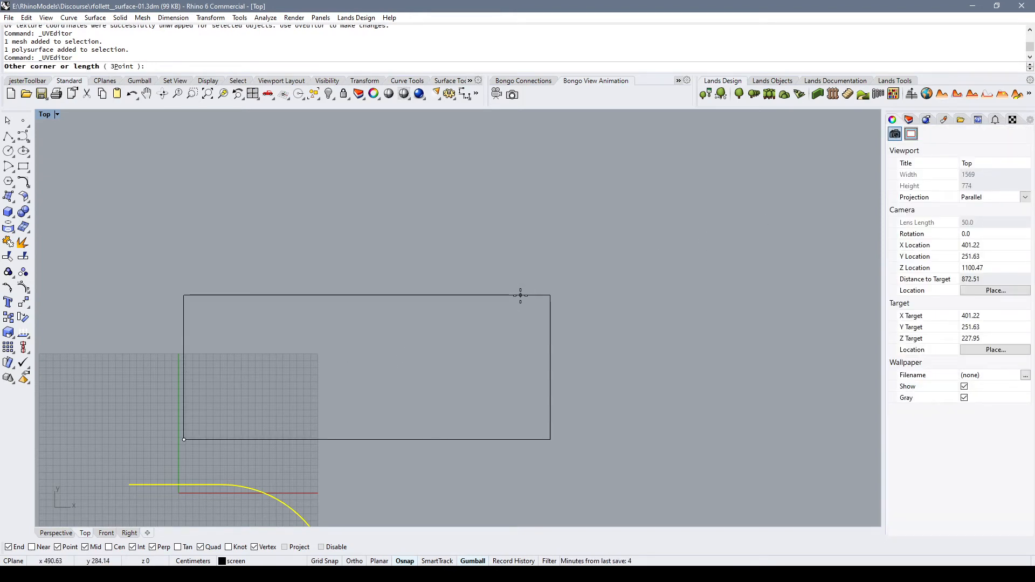
left_click(520, 295)
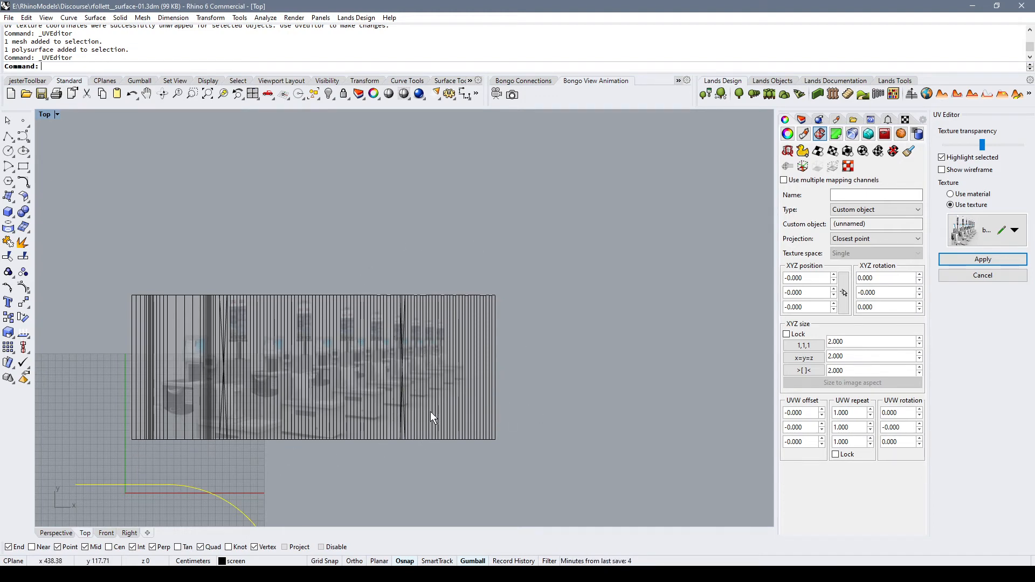
- Scale the UV mesh vertically to a Y size of about 1.97, bringing its lower edge just inside the image border
scroll(431, 412, "up", 5)
right_click_drag(416, 417, 301, 448)
left_click(296, 457)
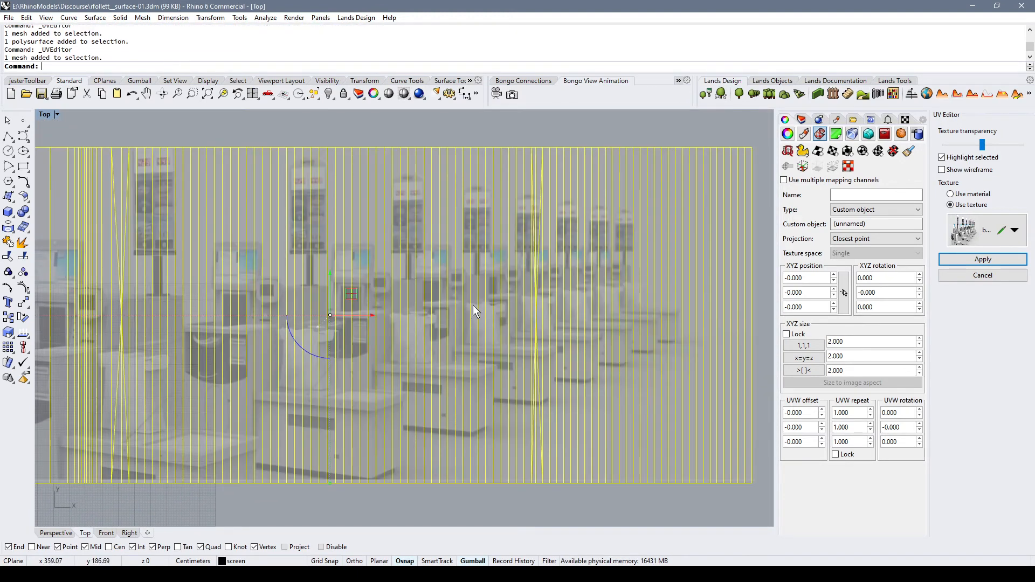
scroll(335, 460, "up", 3)
right_click_drag(334, 461, 477, 374)
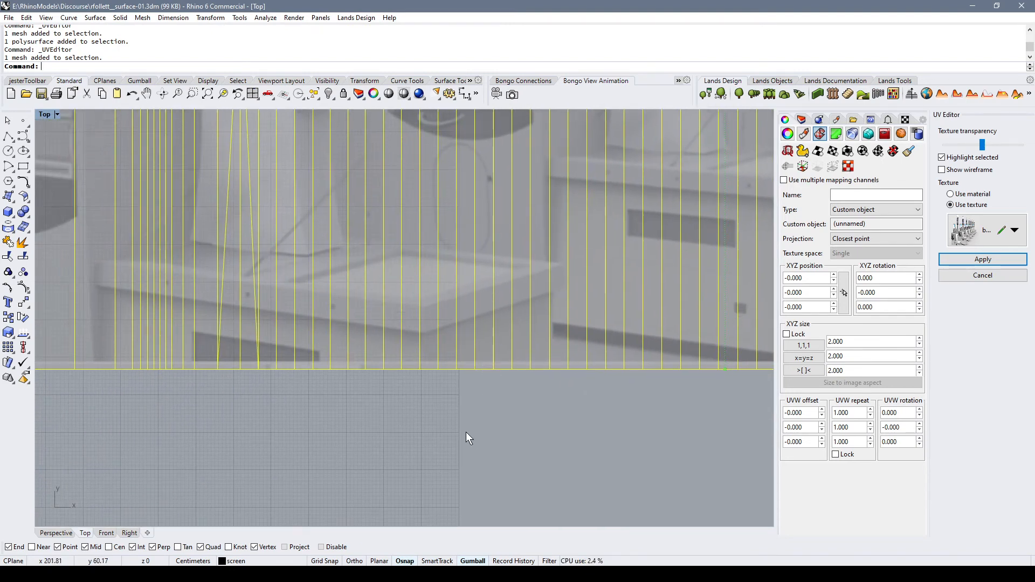
right_click_drag(470, 436, 347, 473)
scroll(484, 335, "down", 2)
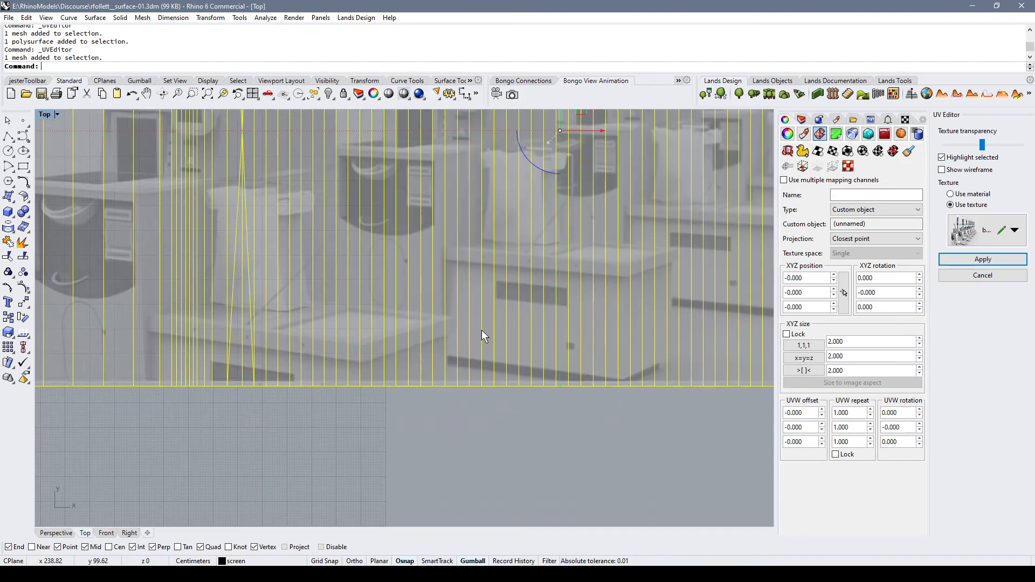
right_click_drag(484, 336, 424, 512)
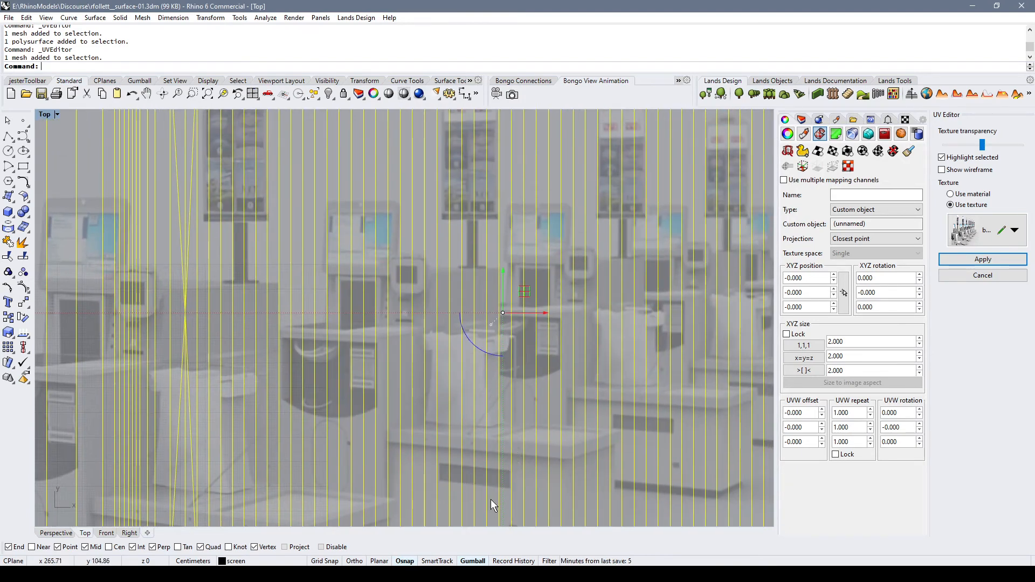
right_click_drag(490, 499, 495, 403)
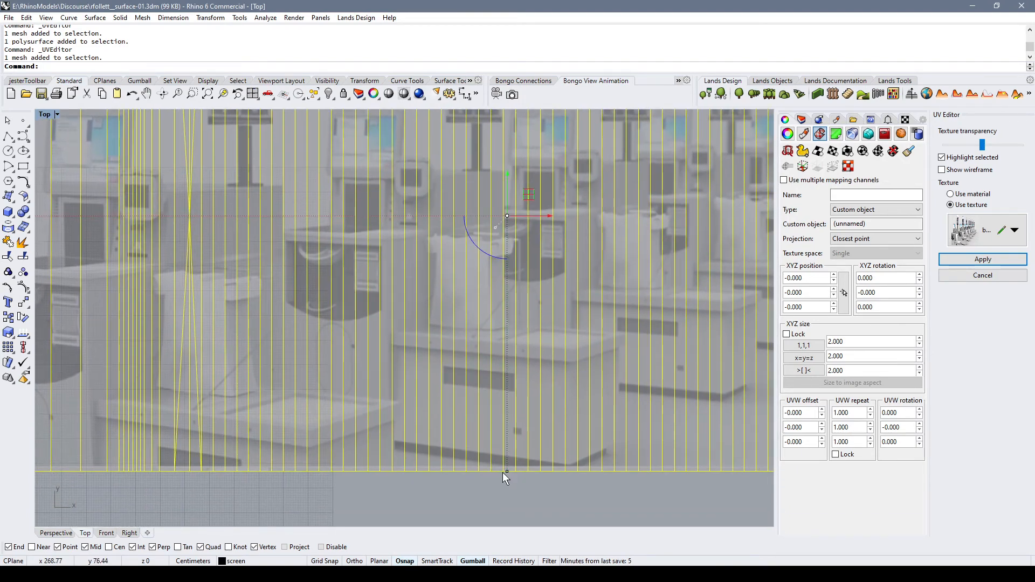
mouse_move(508, 473)
left_mouse_down()
mouse_move(509, 441)
mouse_move(504, 466)
left_mouse_up()
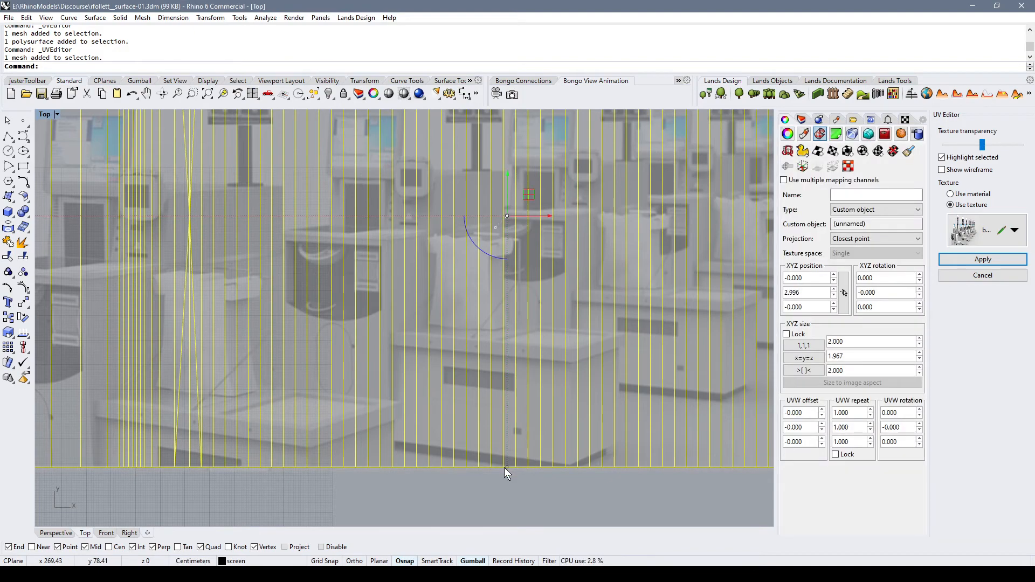
- Select all edges and vertices along the UV mesh's top boundary and move them up about 1.5 cm to the image's upper border
right_click_drag(504, 466, 501, 171)
scroll(471, 230, "down", 4)
scroll(472, 230, "down", 2)
right_click_drag(469, 224, 448, 406)
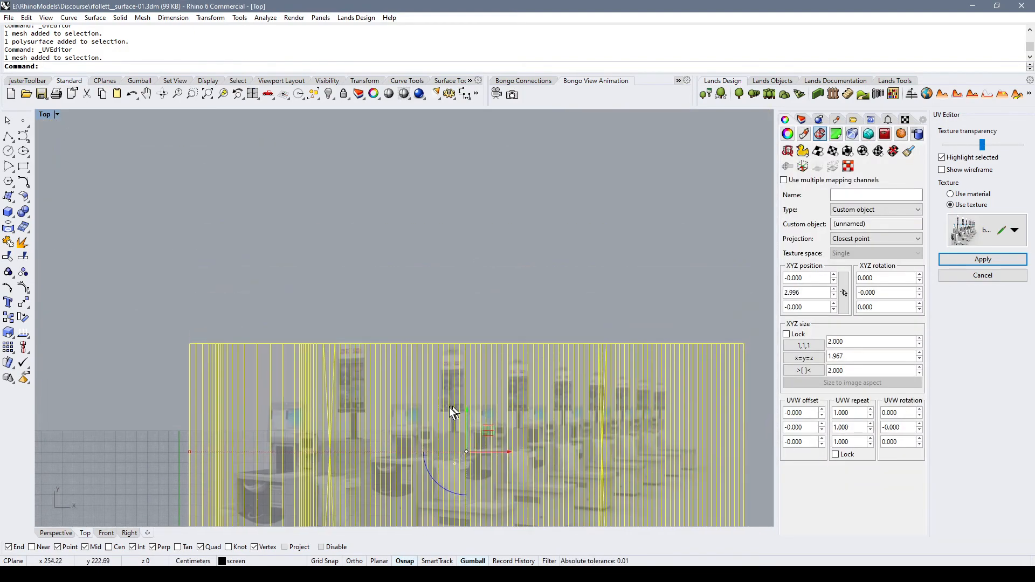
scroll(448, 407, "up", 8)
right_click_drag(486, 281, 496, 415)
scroll(492, 431, "up", 5)
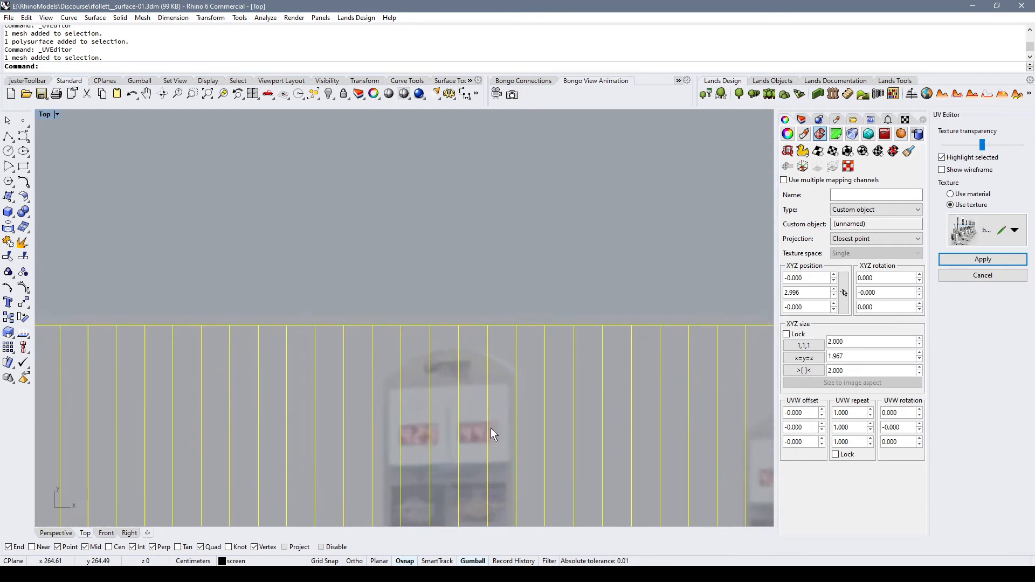
left_click(484, 265)
scroll(482, 281, "down", 6)
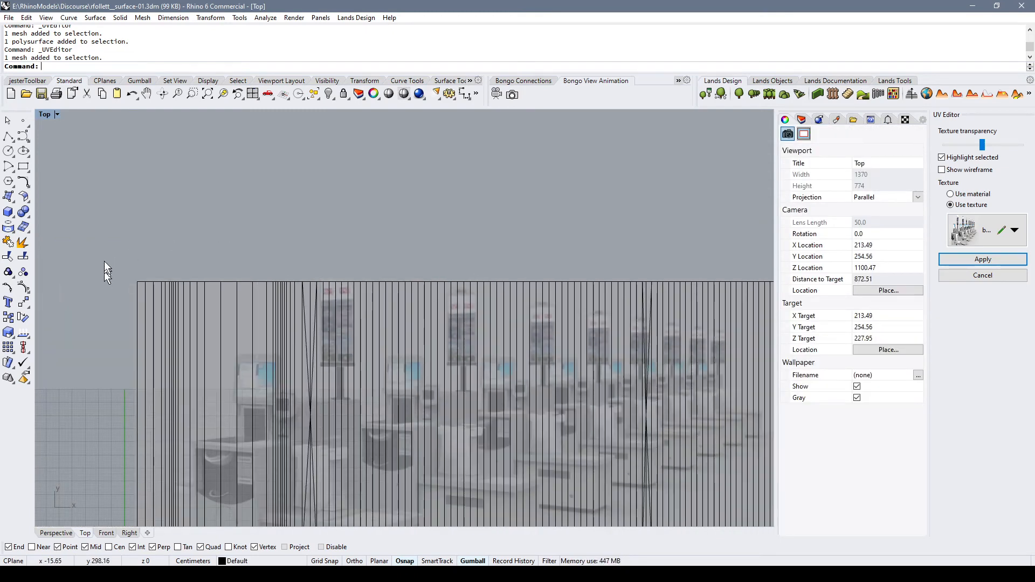
left_click_drag(104, 261, 747, 285)
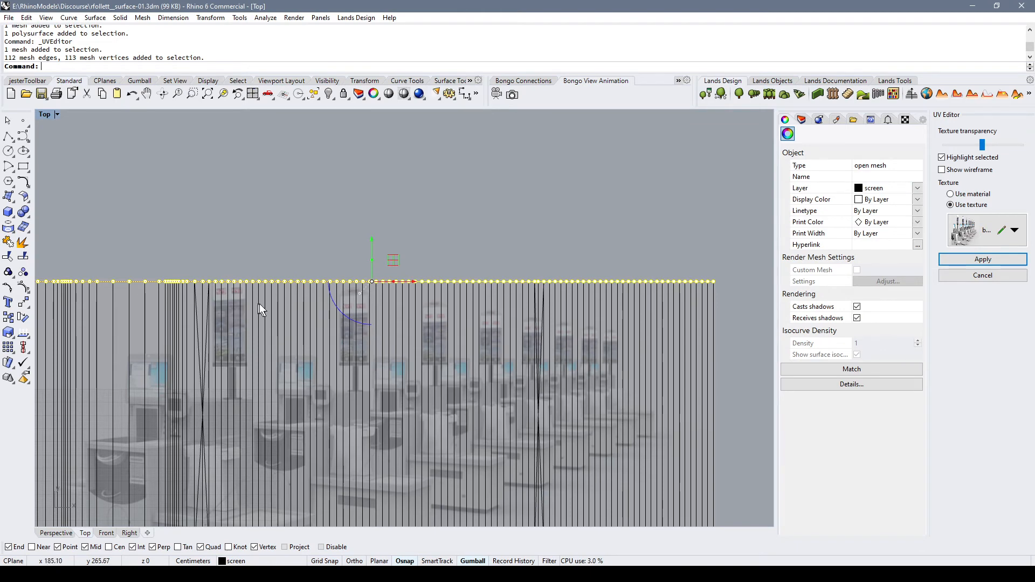
scroll(312, 293, "up", 4)
scroll(470, 254, "up", 6)
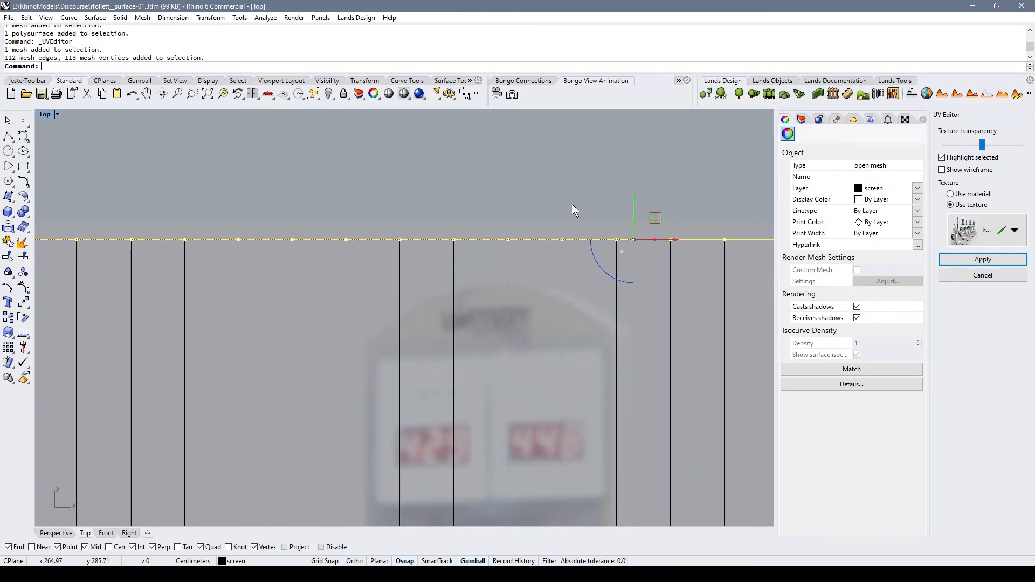
right_click_drag(572, 210, 406, 363)
scroll(457, 367, "up", 3)
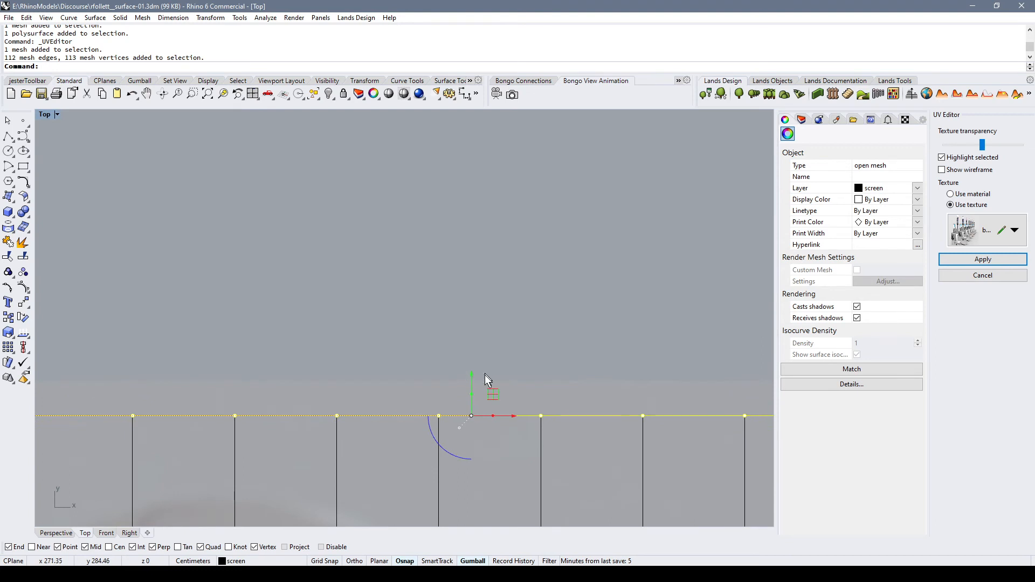
left_click_drag(473, 380, 478, 349)
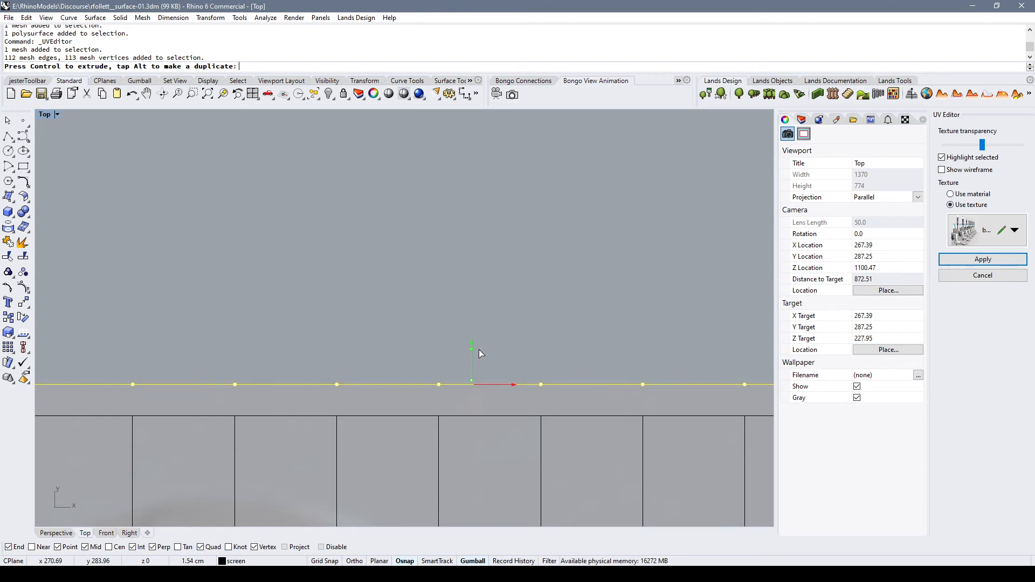
- Select all edges and vertices along the UV mesh's bottom boundary and move them down about 1.6 cm to the image's lower border
scroll(478, 349, "down", 1)
scroll(478, 349, "down", 8)
right_click_drag(479, 354, 467, 111)
right_click_drag(464, 475, 481, 151)
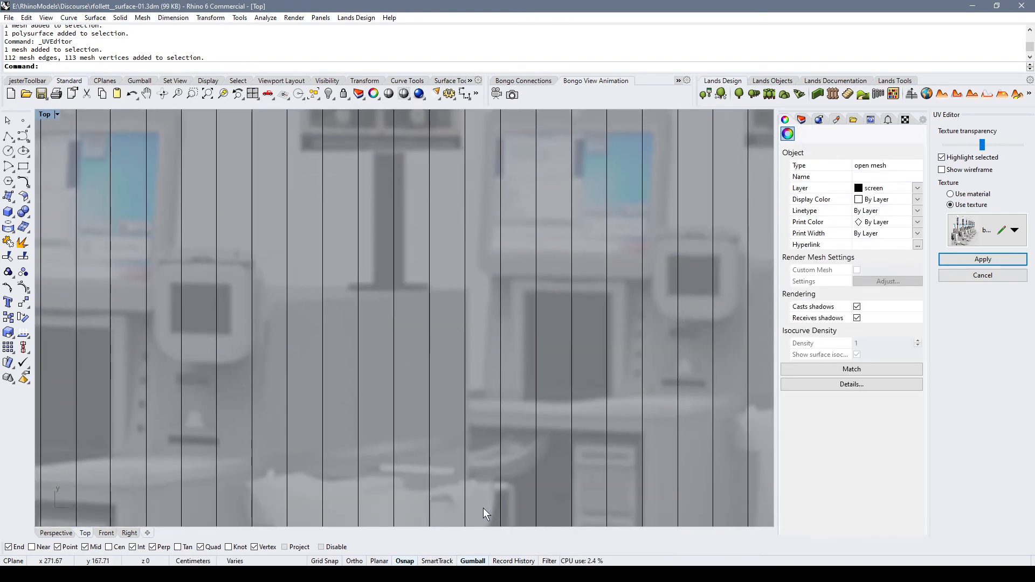
right_click_drag(478, 454, 476, 155)
scroll(397, 418, "down", 5)
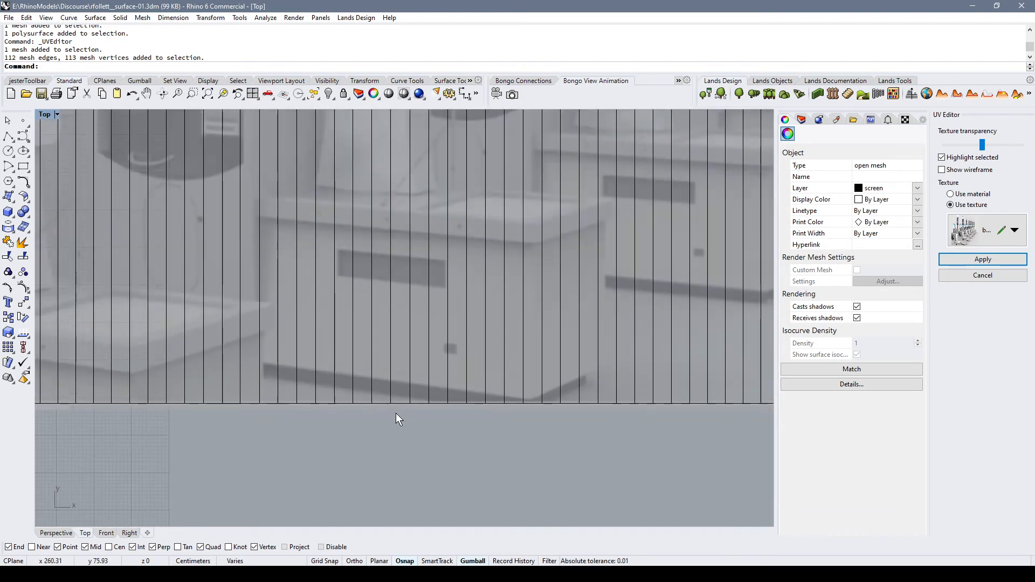
right_click_drag(341, 323, 573, 170)
scroll(429, 140, "down", 6)
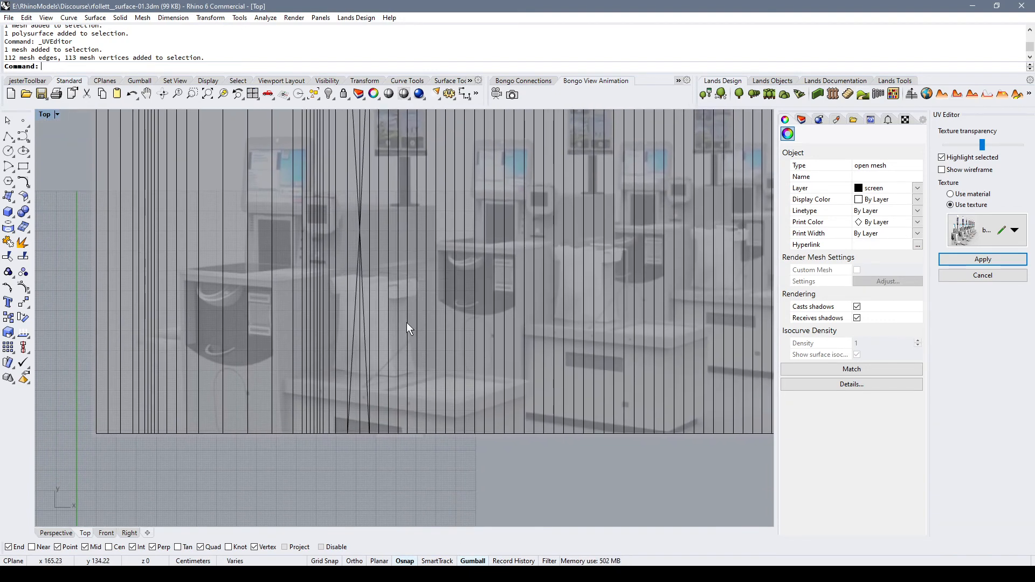
right_click_drag(406, 322, 432, 256)
left_click(338, 428)
scroll(337, 428, "down", 2)
right_click_drag(338, 428, 210, 386)
scroll(209, 364, "down", 2)
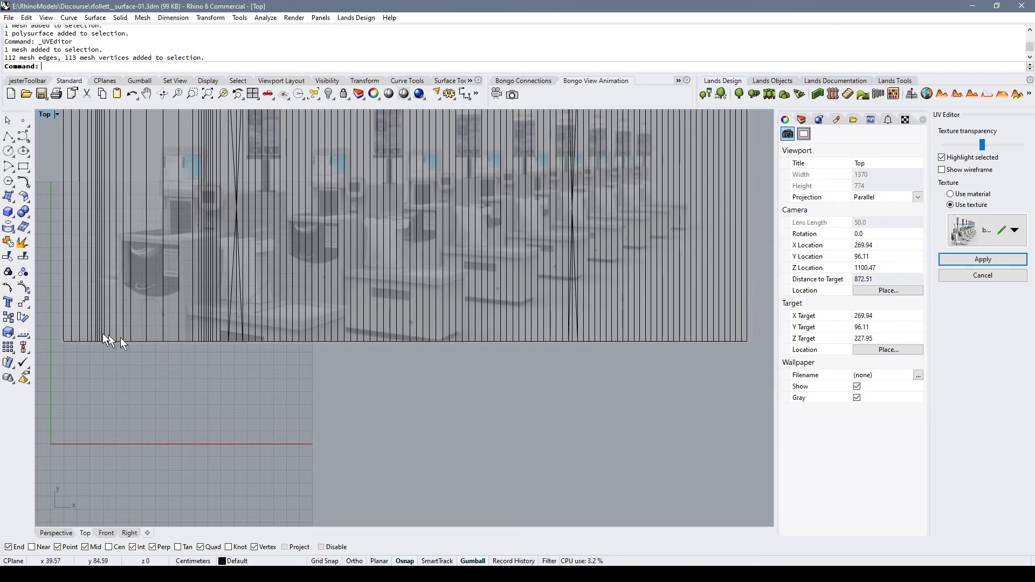
left_click_drag(47, 328, 752, 353)
scroll(487, 369, "up", 10)
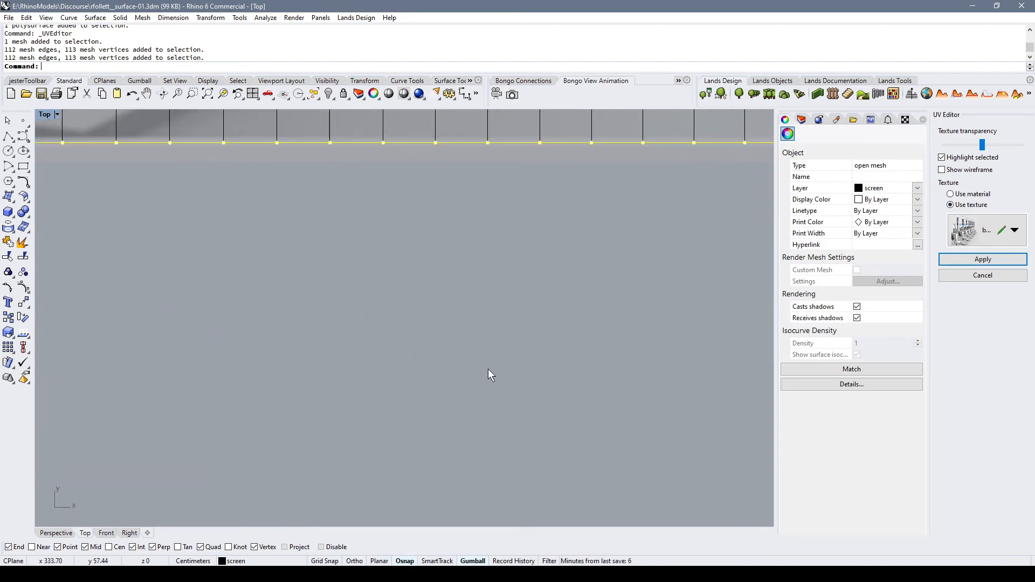
right_click_drag(358, 306, 711, 410)
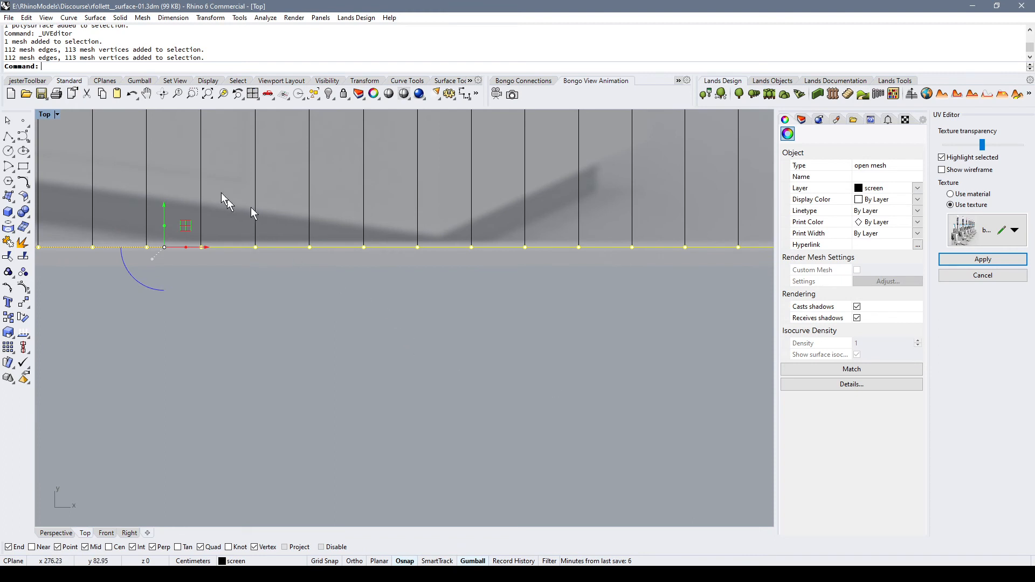
left_click_drag(162, 216, 173, 231)
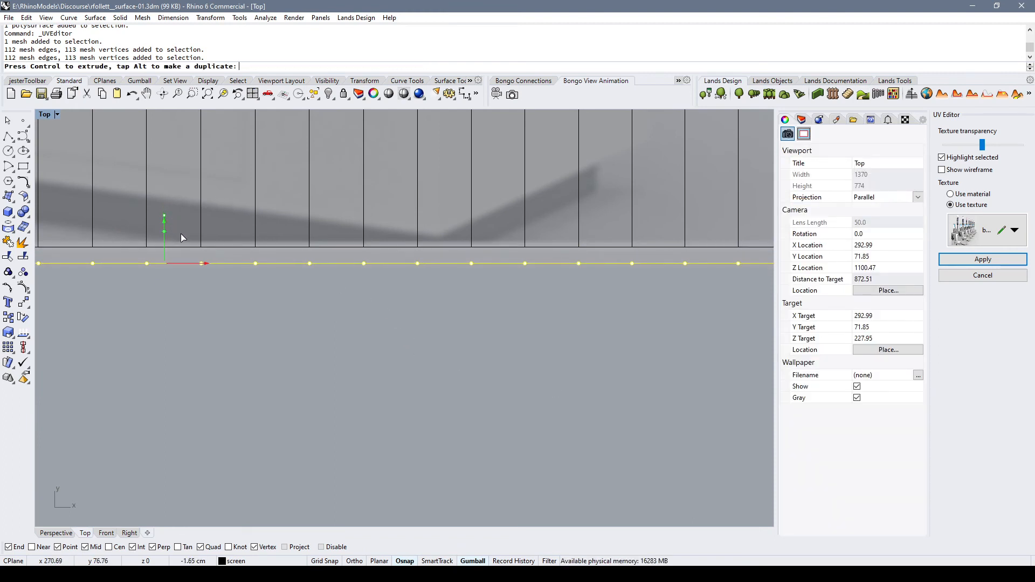
left_click_drag(177, 231, 177, 231)
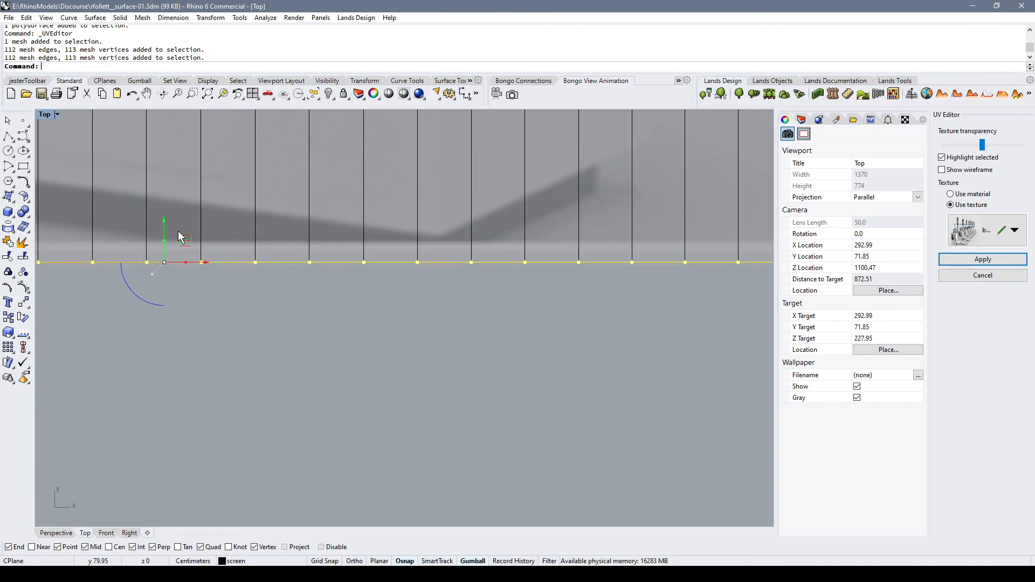
scroll(215, 381, "down", 10)
scroll(216, 381, "down", 3)
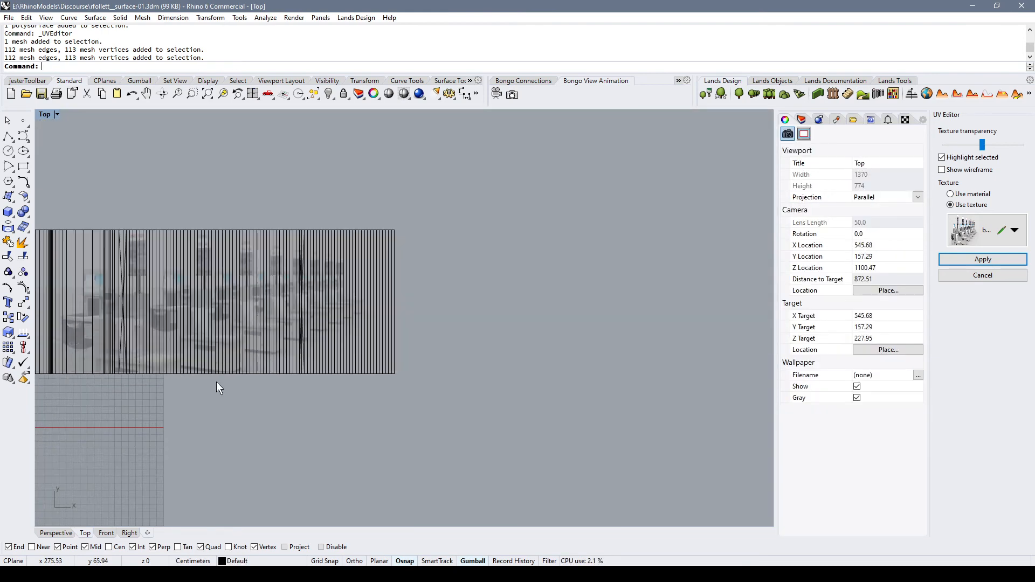
- Examine the UV mesh's lower-left corner and right end up close against the checkout image's borders
right_click_drag(215, 381, 512, 406)
scroll(352, 378, "up", 10)
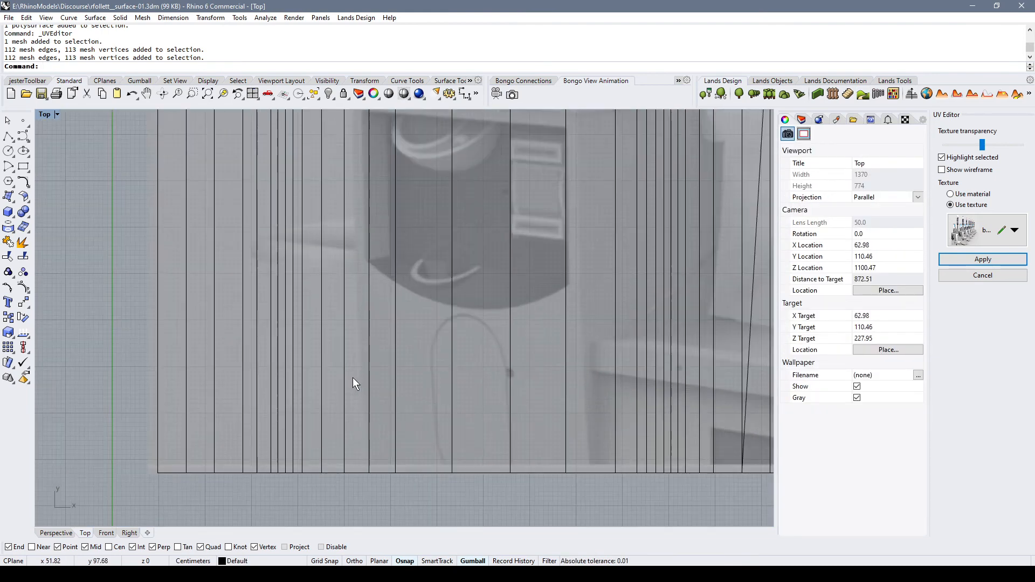
right_click_drag(175, 331, 265, 365)
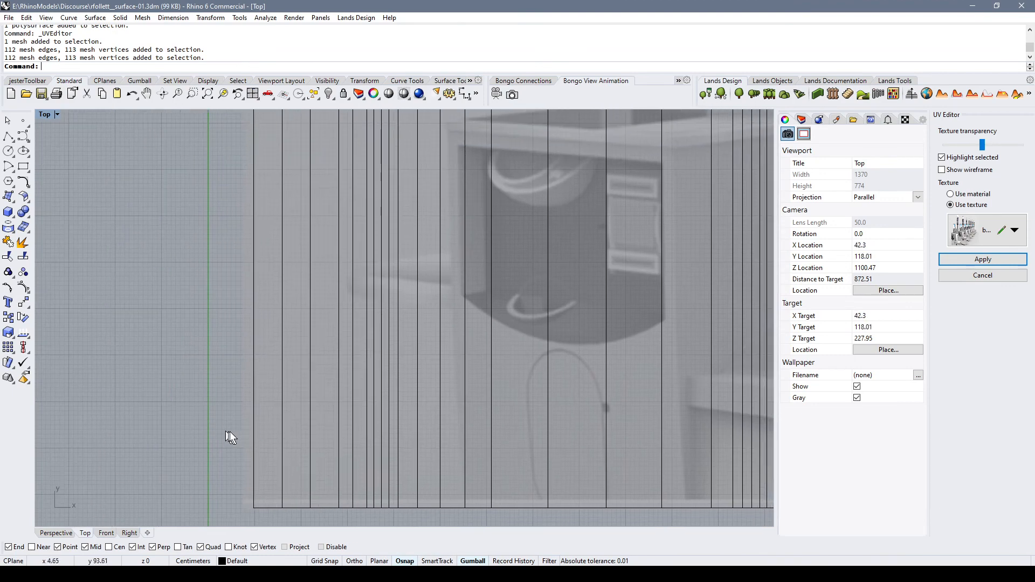
scroll(245, 430, "down", 20)
right_click_drag(449, 436, 175, 400)
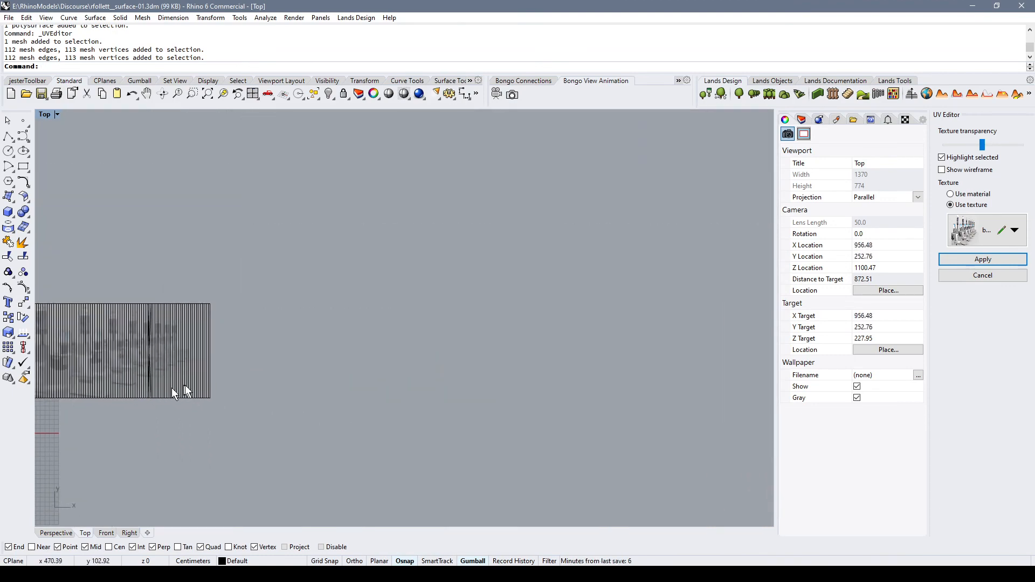
scroll(260, 363, "up", 10)
right_click_drag(67, 375, 494, 414)
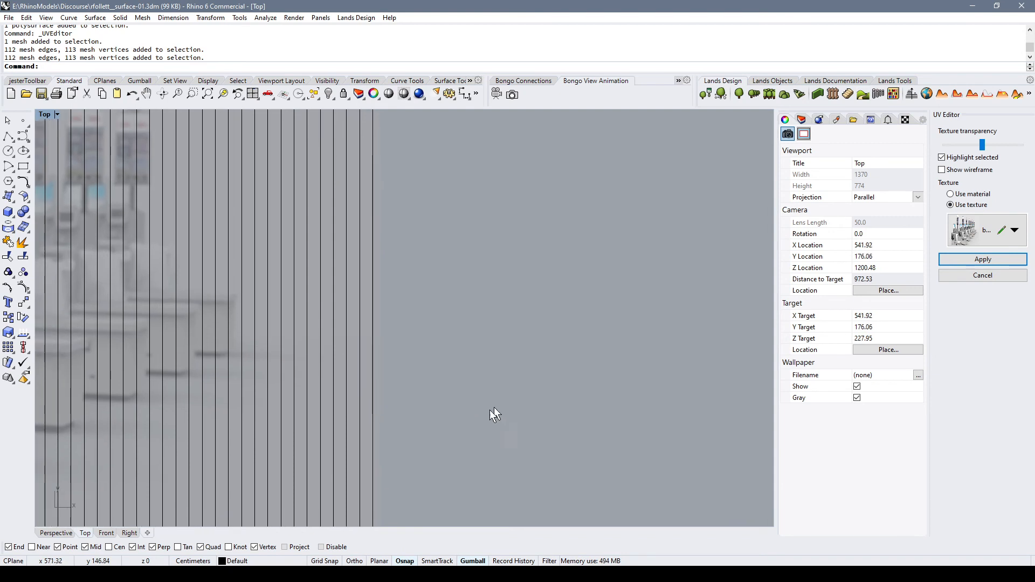
scroll(386, 402, "down", 3)
scroll(369, 409, "down", 3)
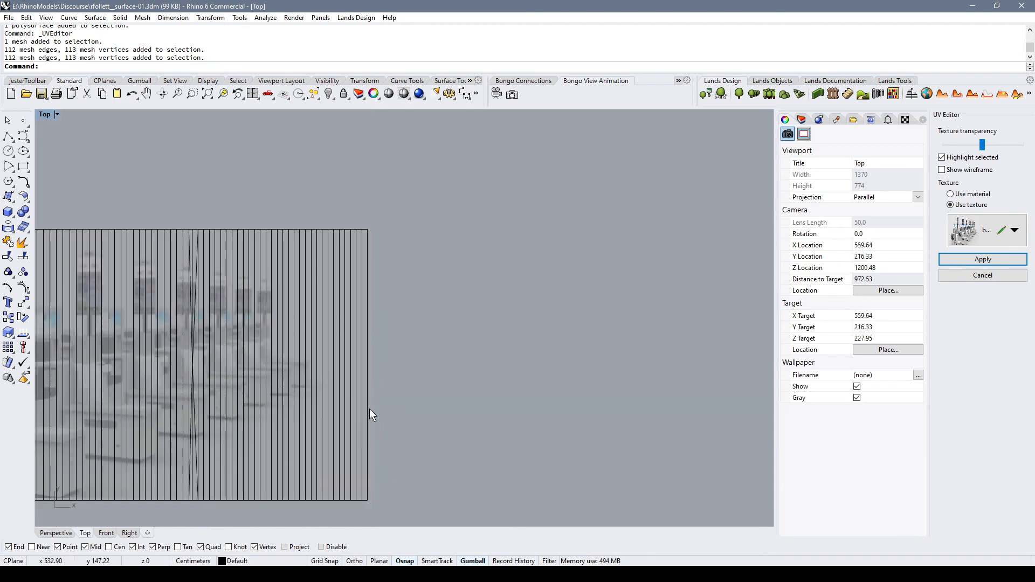
scroll(370, 409, "down", 5)
right_click_drag(286, 420, 494, 358)
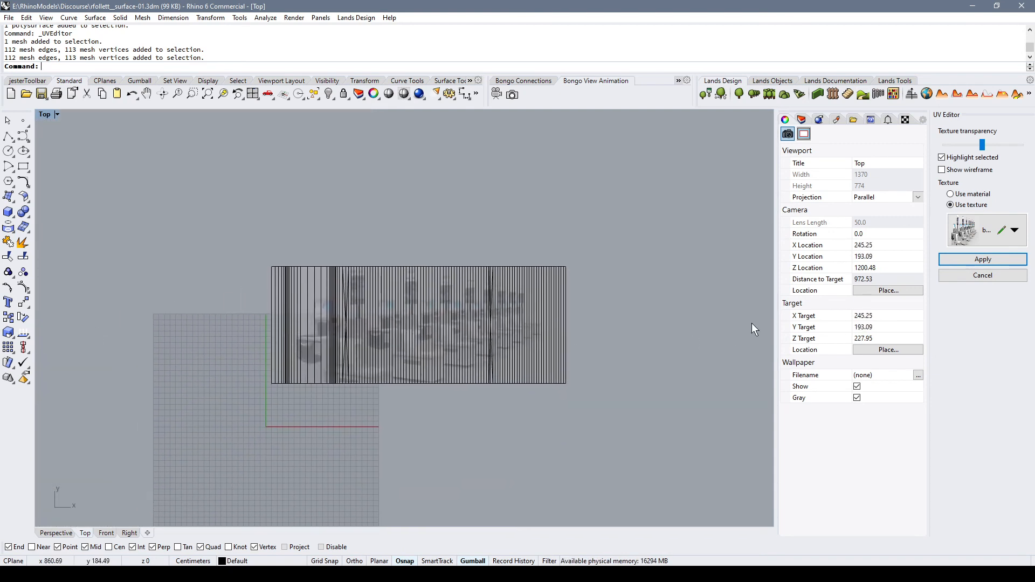
- Apply the UV mesh edits and inspect the mapped checkout image on the curved screen in the Perspective view
left_click(958, 260)
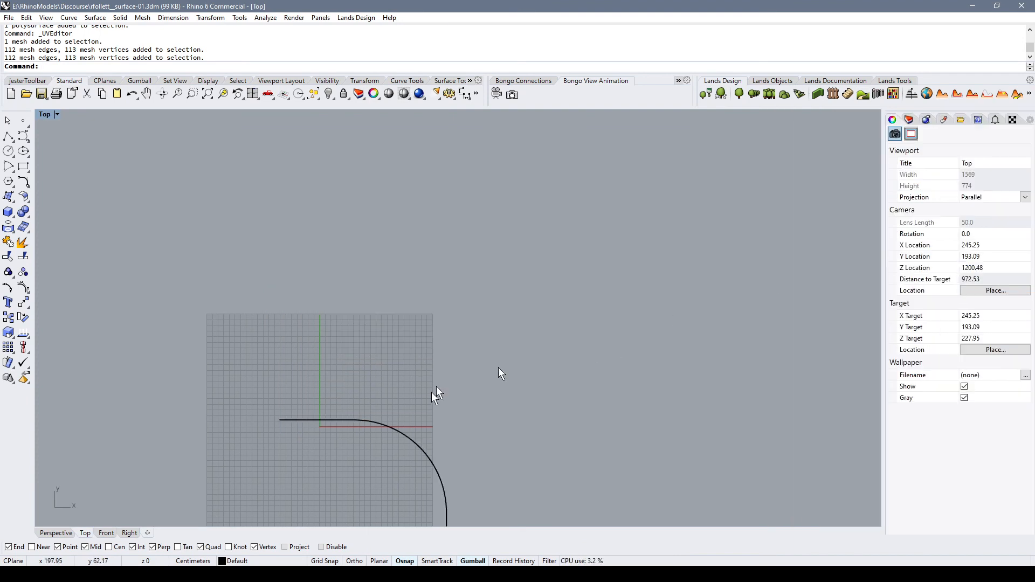
left_click(54, 533)
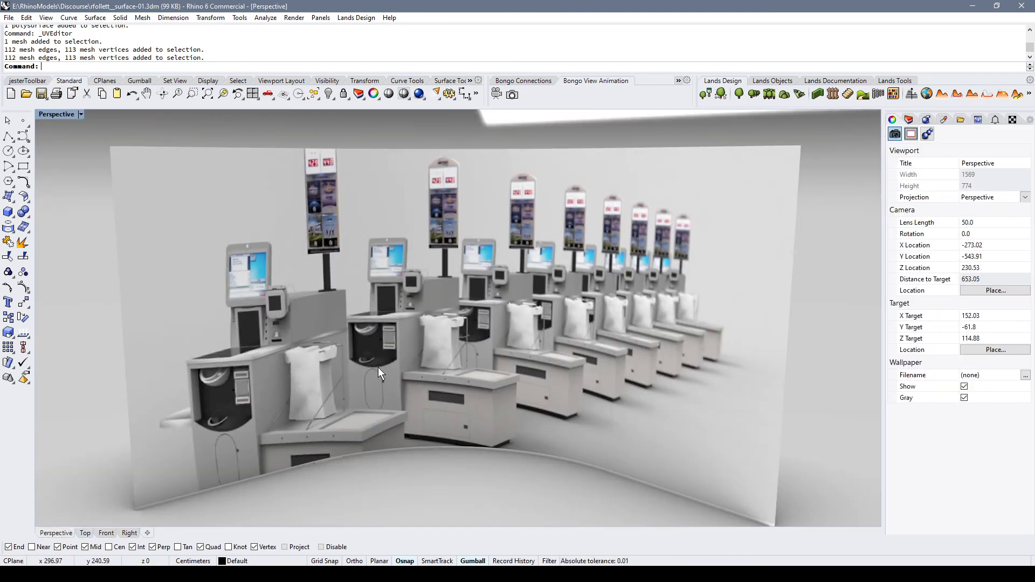
mouse_move(379, 371)
right_mouse_down()
mouse_move(403, 362)
mouse_move(384, 358)
mouse_move(376, 370)
right_mouse_up()
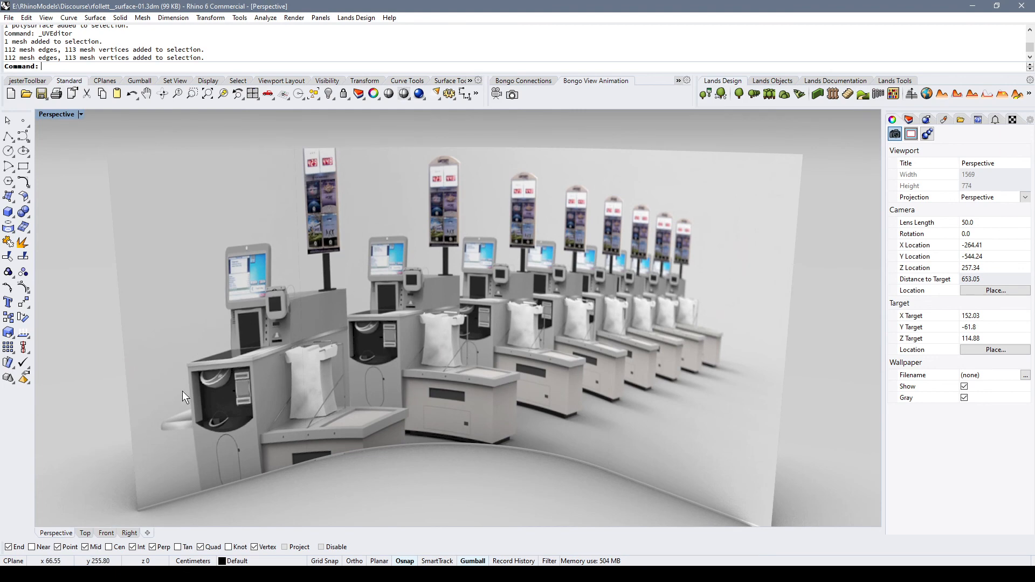